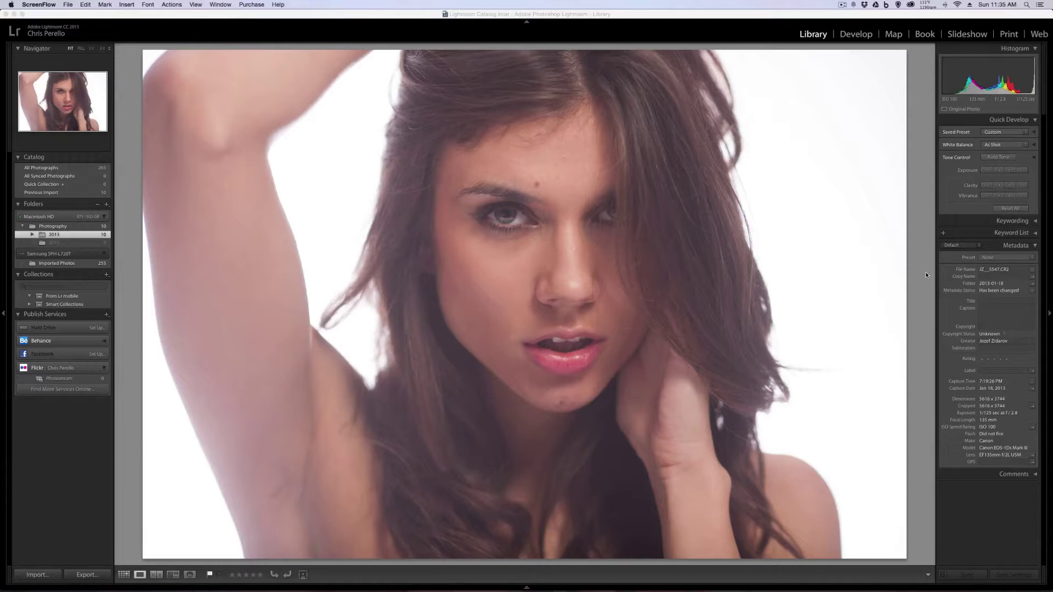
Open the portrait photo in the Develop module.
{"action": "left_click", "coordinate": [864, 35]}
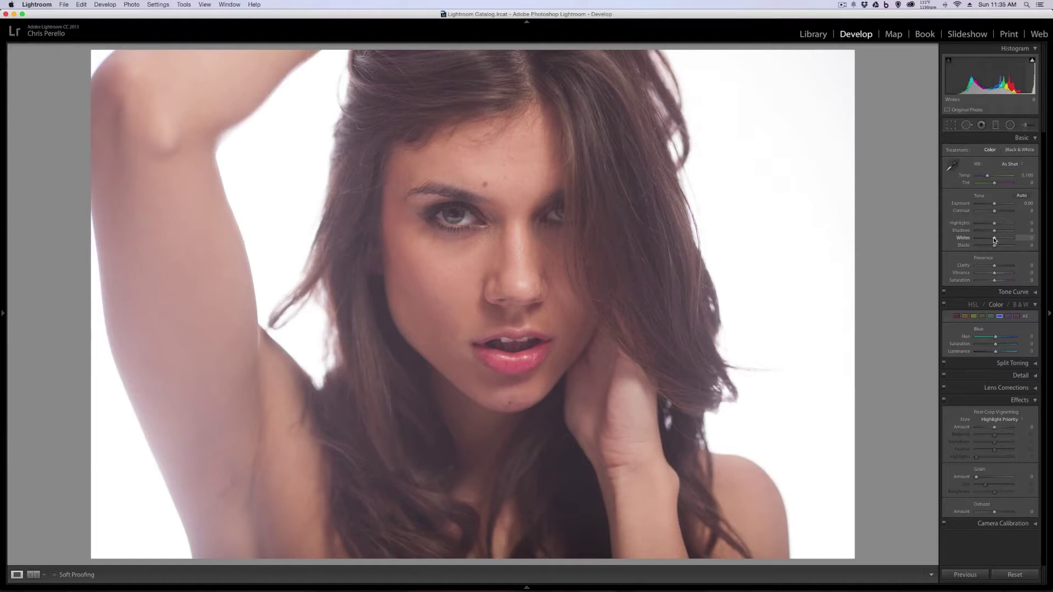
Try the Whites slider at +100 and -100, and return it to 0.
{"action": "key", "text": "Up"}
{"action": "left_click_drag", "start_coordinate": [995, 239], "coordinate": [1033, 241]}
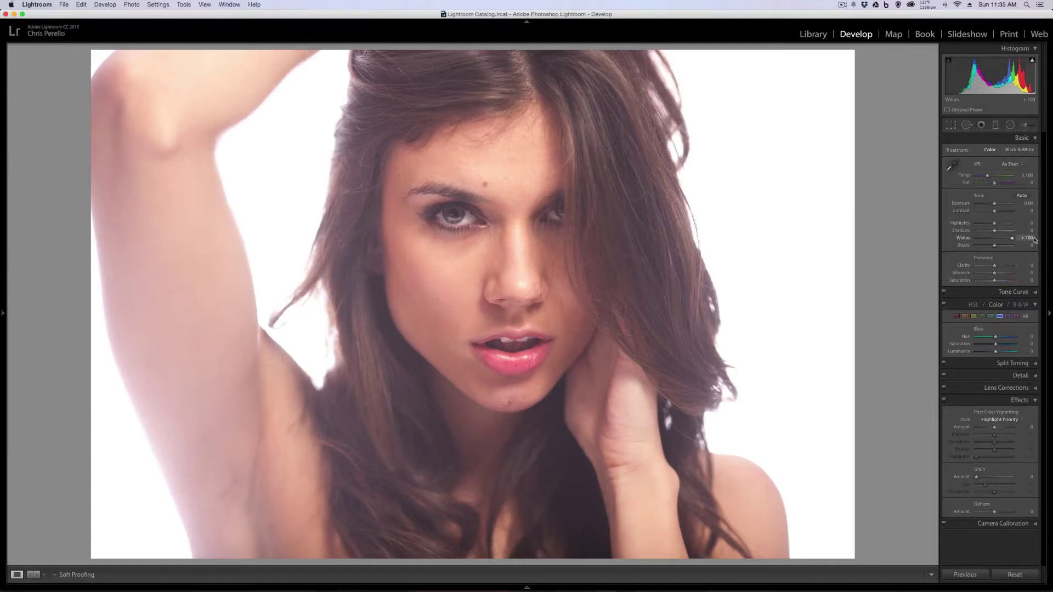
{"action": "left_click_drag", "start_coordinate": [1018, 240], "coordinate": [1018, 239]}
{"action": "left_click_drag", "start_coordinate": [1010, 239], "coordinate": [954, 244]}
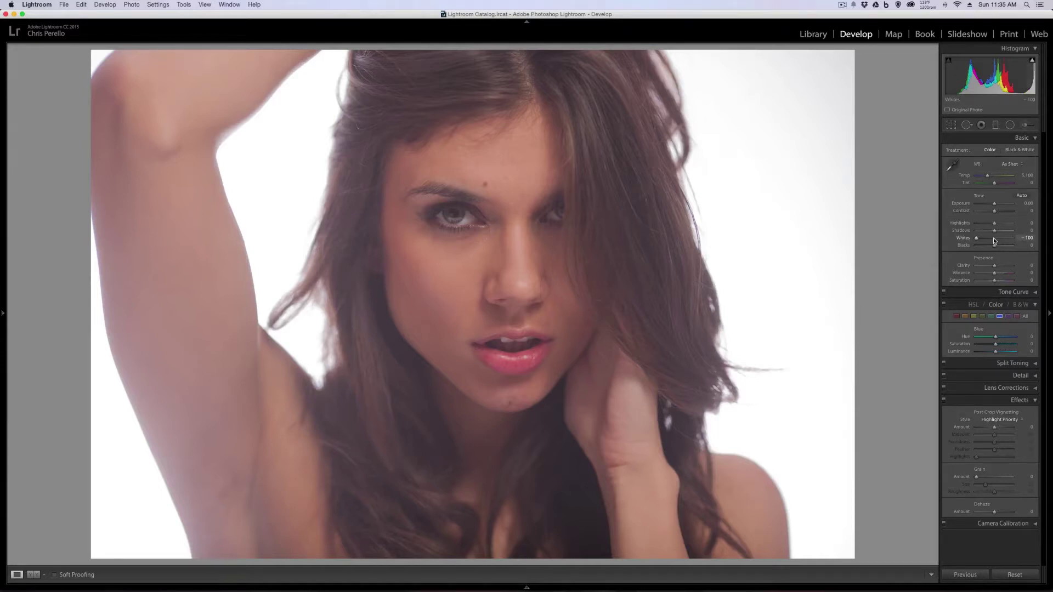
{"action": "left_click_drag", "start_coordinate": [995, 239], "coordinate": [994, 240]}
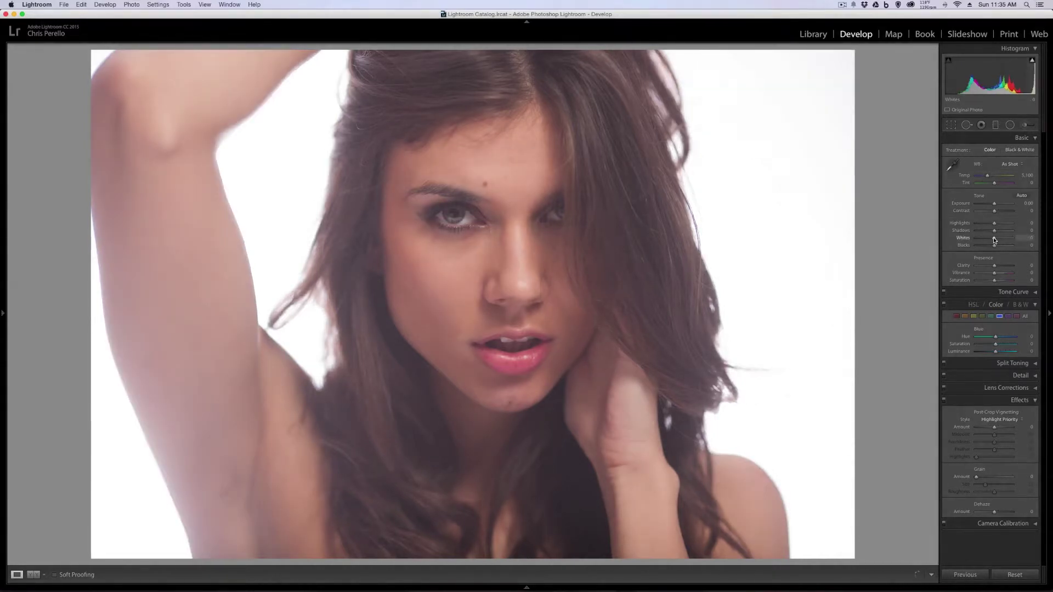
Adjust the photo's overall tone with Highlights at -100, Whites at +77 and Blacks at -44.
{"action": "left_click_drag", "start_coordinate": [994, 223], "coordinate": [965, 222]}
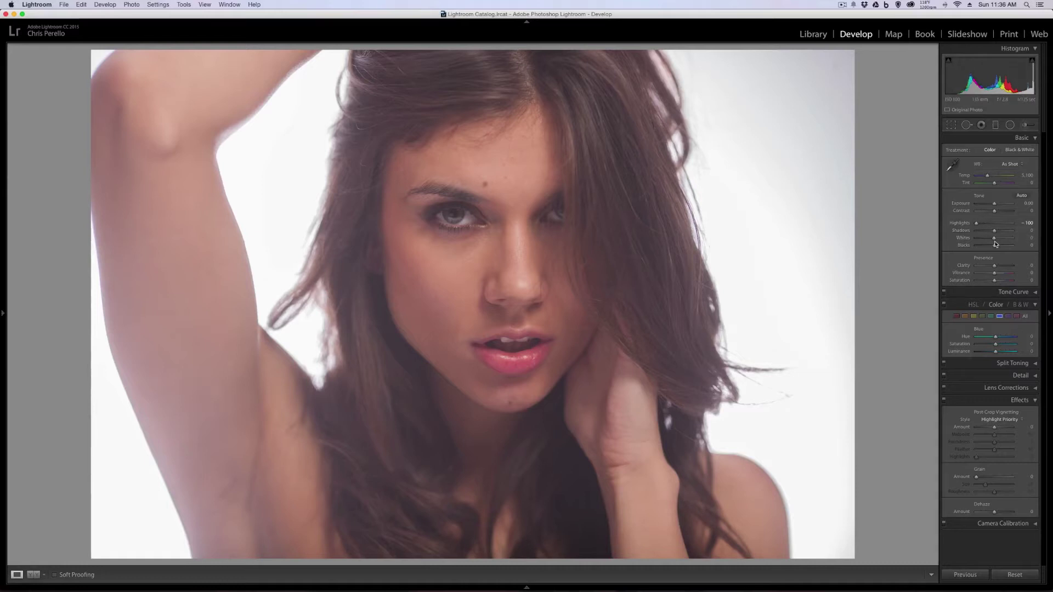
{"action": "mouse_move", "coordinate": [994, 239]}
{"action": "left_mouse_down"}
{"action": "mouse_move", "coordinate": [1009, 239]}
{"action": "mouse_move", "coordinate": [1004, 248]}
{"action": "left_mouse_up"}
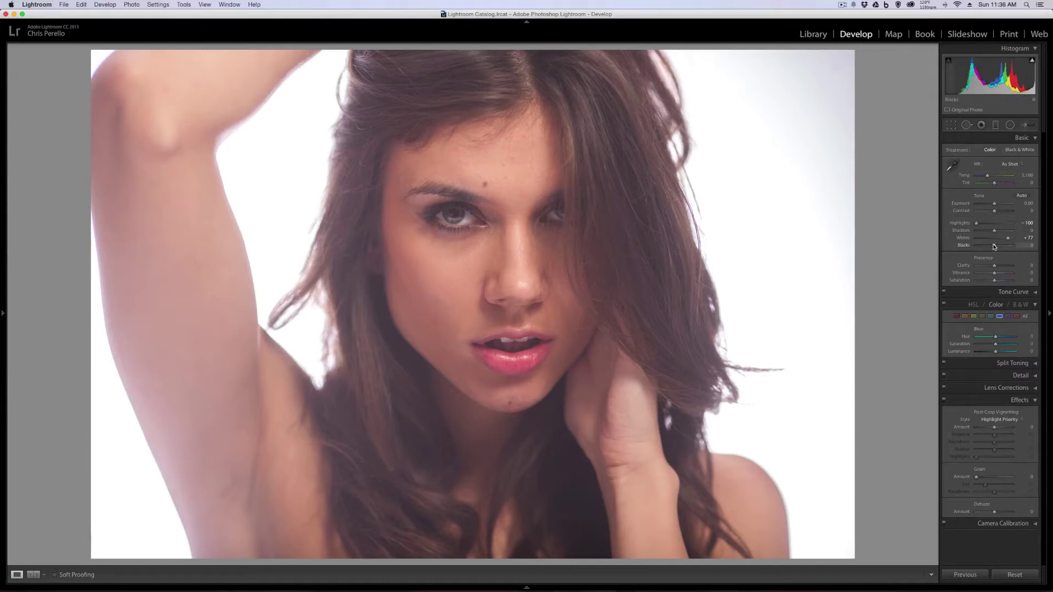
{"action": "left_click_drag", "start_coordinate": [992, 247], "coordinate": [987, 247]}
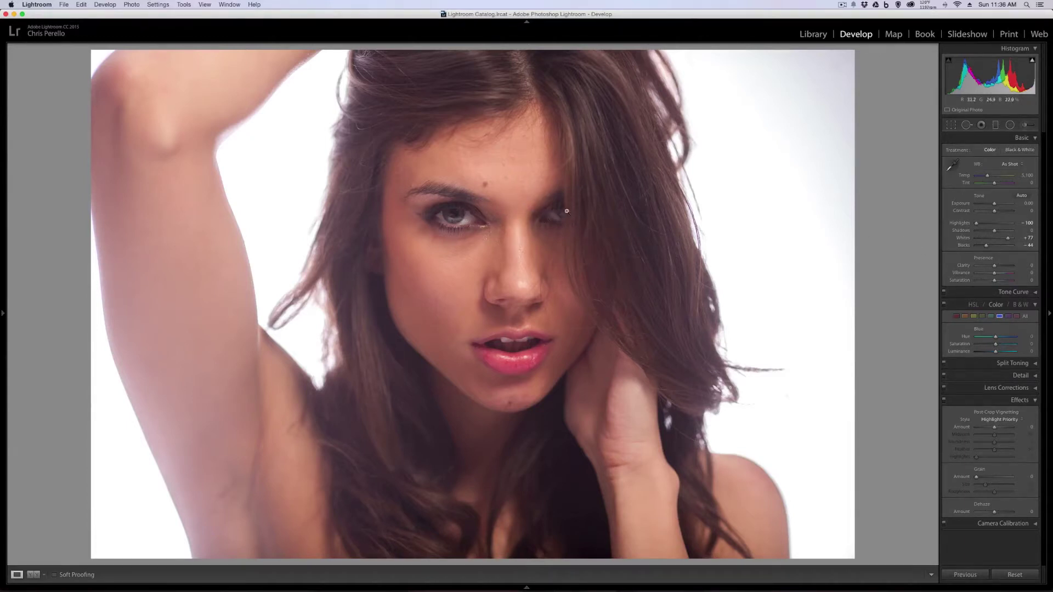
Start an Adjustment Brush on the model's eyes with the Dodge (Lighten) effect.
{"action": "left_click", "coordinate": [483, 218]}
{"action": "left_click_drag", "start_coordinate": [490, 168], "coordinate": [499, 235]}
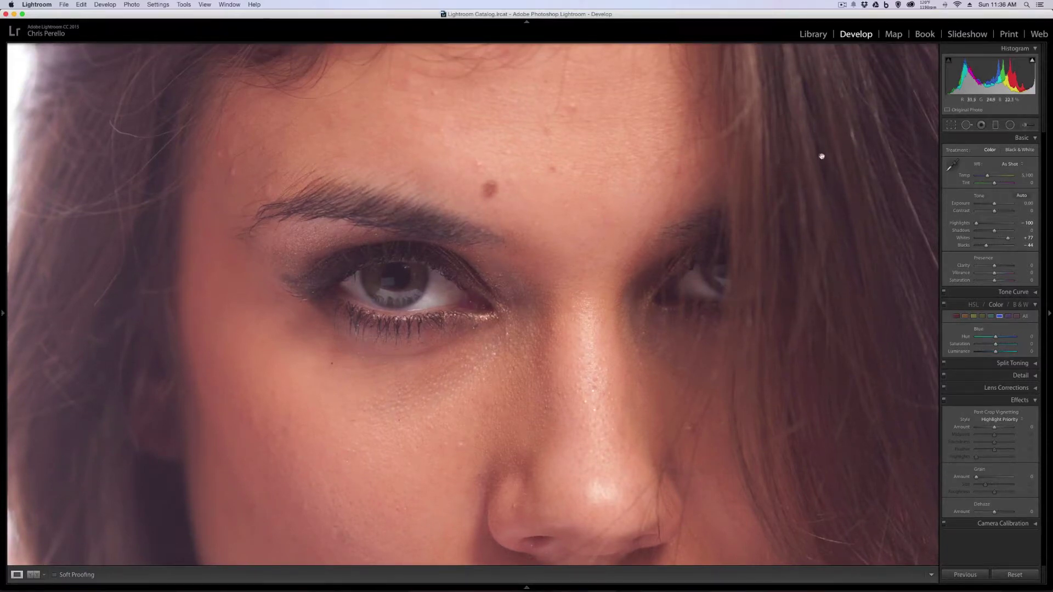
{"action": "left_click", "coordinate": [1025, 127]}
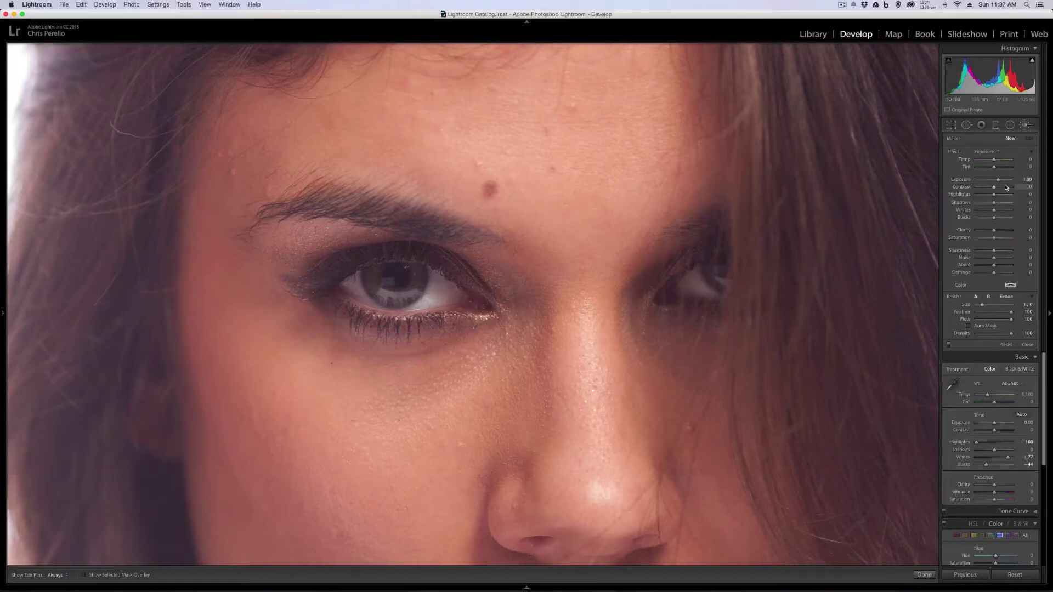
{"action": "left_click", "coordinate": [995, 152]}
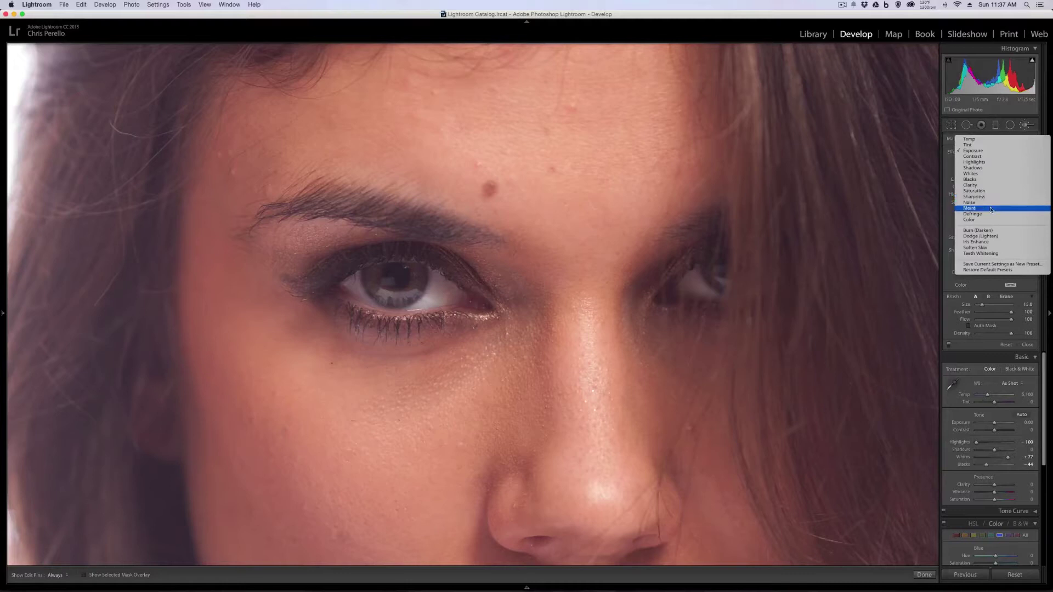
{"action": "left_click", "coordinate": [988, 236]}
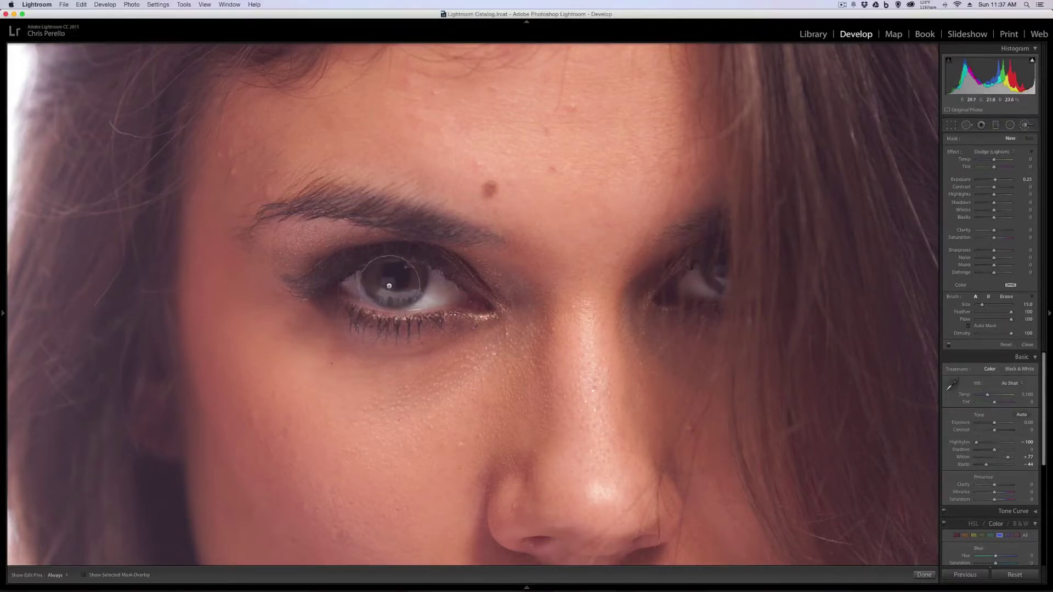
Set the dodge brush's feather to 30 and shrink its size to fit within the iris.
{"action": "scroll", "coordinate": [399, 287], "scroll_direction": "down", "scroll_amount": 3}
{"action": "left_click_drag", "start_coordinate": [999, 314], "coordinate": [987, 314]}
{"action": "scroll", "coordinate": [391, 273], "scroll_direction": "down", "scroll_amount": 1}
{"action": "scroll", "coordinate": [390, 273], "scroll_direction": "down", "scroll_amount": 4}
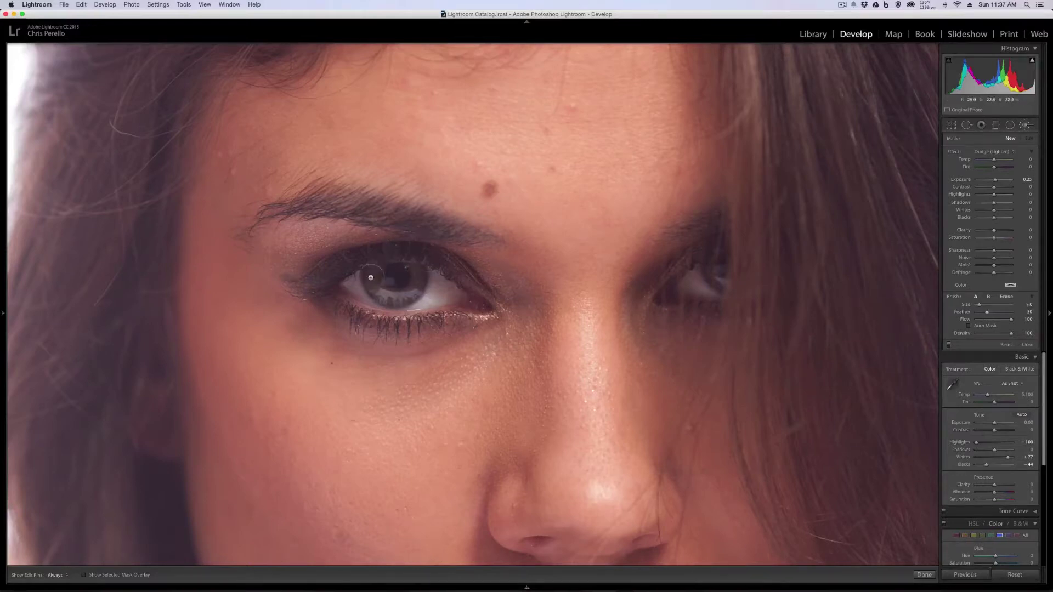
{"action": "scroll", "coordinate": [371, 278], "scroll_direction": "down", "scroll_amount": 1}
Lighten the irises with the dodge brush, reducing its size to 1.0 for the fine areas, and finish that adjustment.
{"action": "key", "text": "h"}
{"action": "mouse_move", "coordinate": [374, 288]}
{"action": "left_mouse_down"}
{"action": "mouse_move", "coordinate": [402, 295]}
{"action": "mouse_move", "coordinate": [418, 284]}
{"action": "mouse_move", "coordinate": [412, 272]}
{"action": "left_mouse_up"}
{"action": "key", "text": "h"}
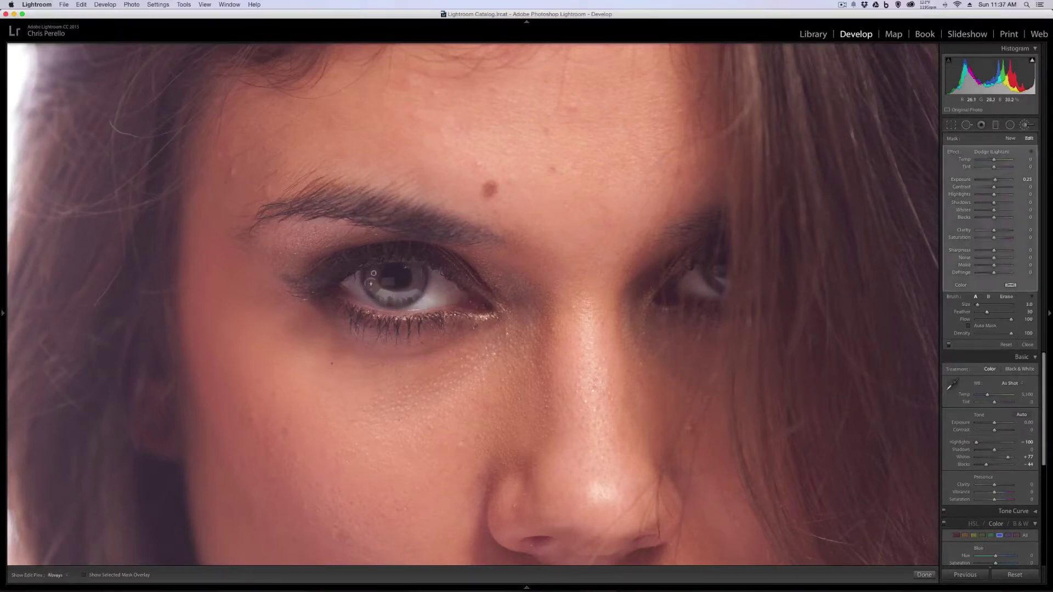
{"action": "key", "text": "h"}
{"action": "key", "text": "bracketleft"}
{"action": "key", "text": "h"}
{"action": "key", "text": "h"}
{"action": "key", "text": "h"}
{"action": "key", "text": "bracketleft"}
{"action": "key", "text": "h"}
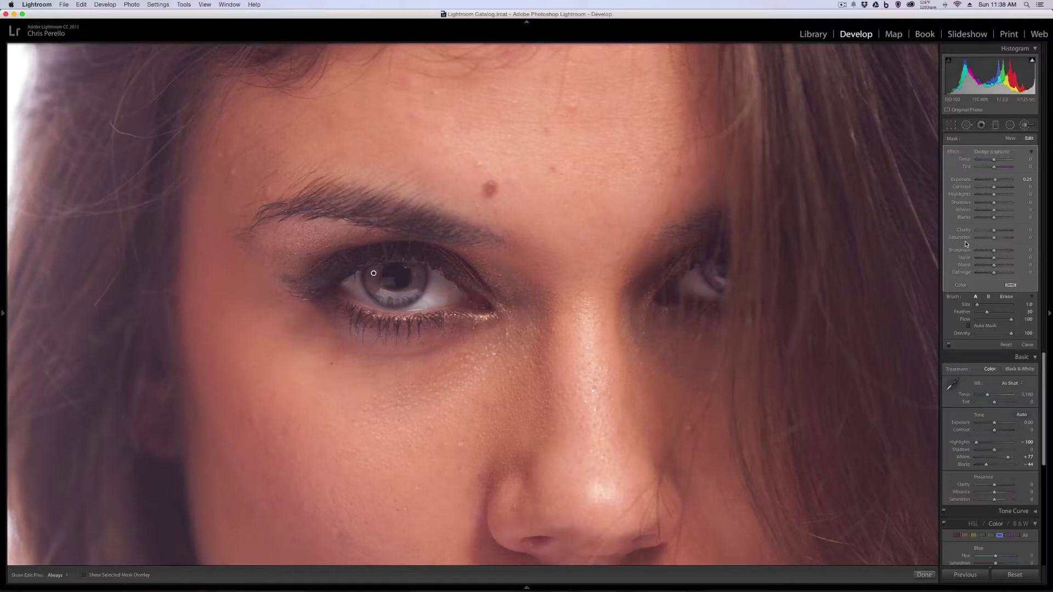
{"action": "key", "text": "Return"}
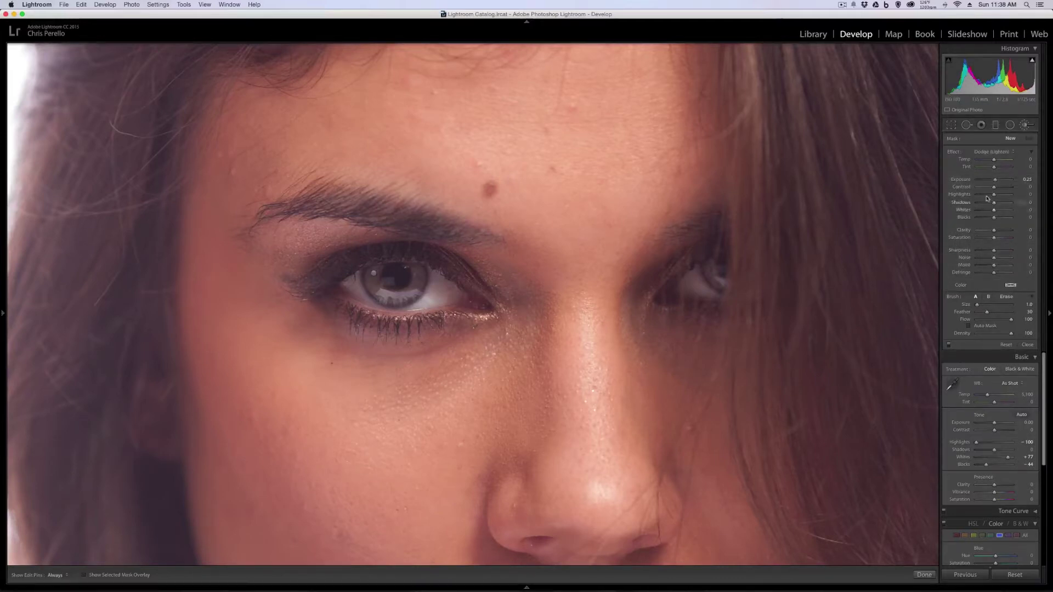
Darken the outer edges of the irises with a Burn (Darken) brush and close the Adjustment Brush.
{"action": "left_click", "coordinate": [997, 152]}
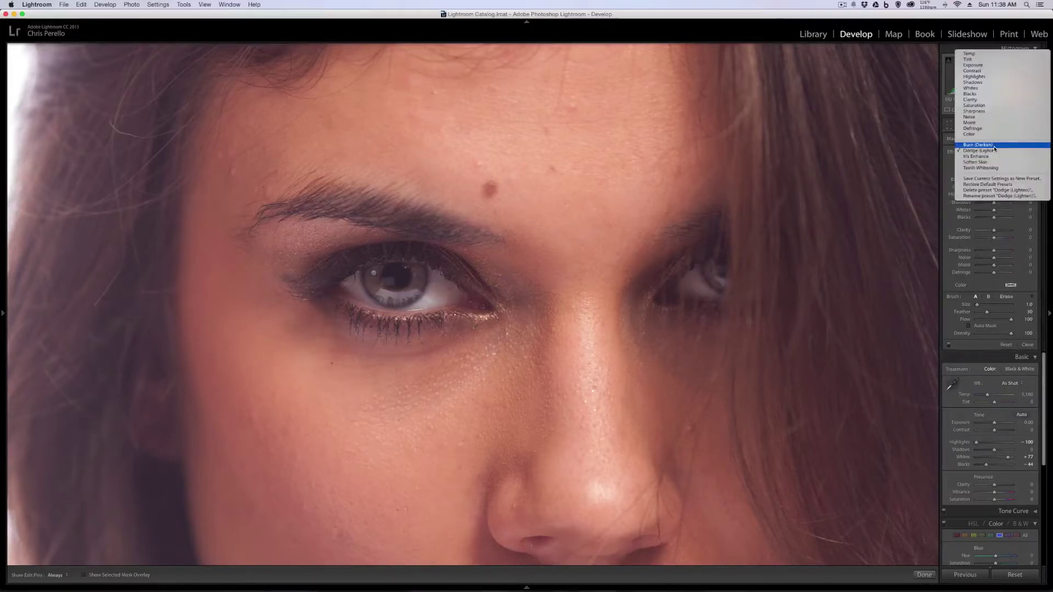
{"action": "left_click", "coordinate": [993, 145]}
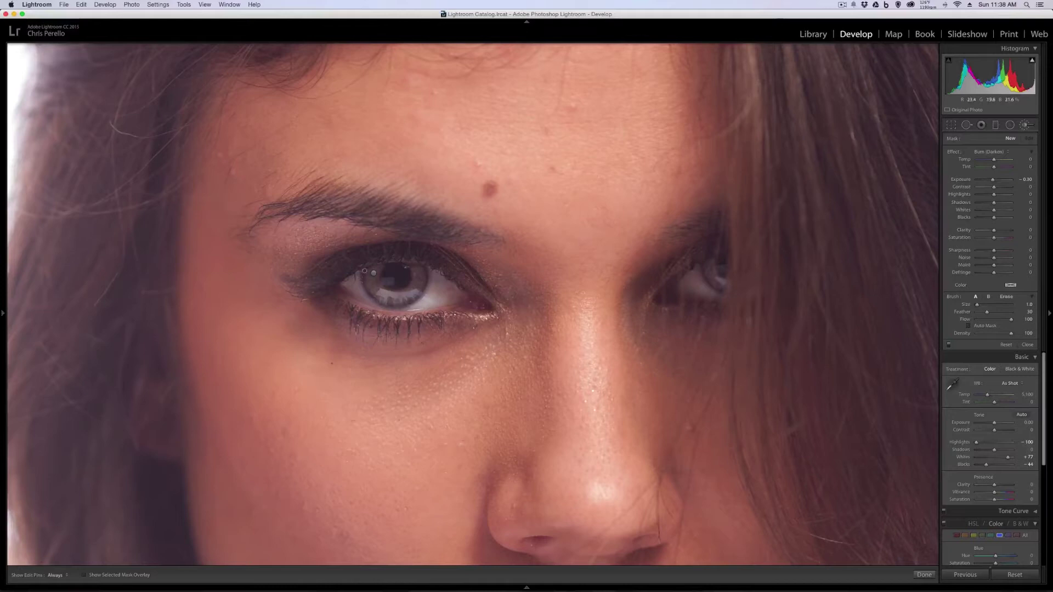
{"action": "key", "text": "h"}
{"action": "left_click_drag", "start_coordinate": [367, 289], "coordinate": [378, 300]}
{"action": "left_click_drag", "start_coordinate": [418, 297], "coordinate": [421, 293]}
{"action": "key", "text": "h"}
{"action": "key", "text": "h"}
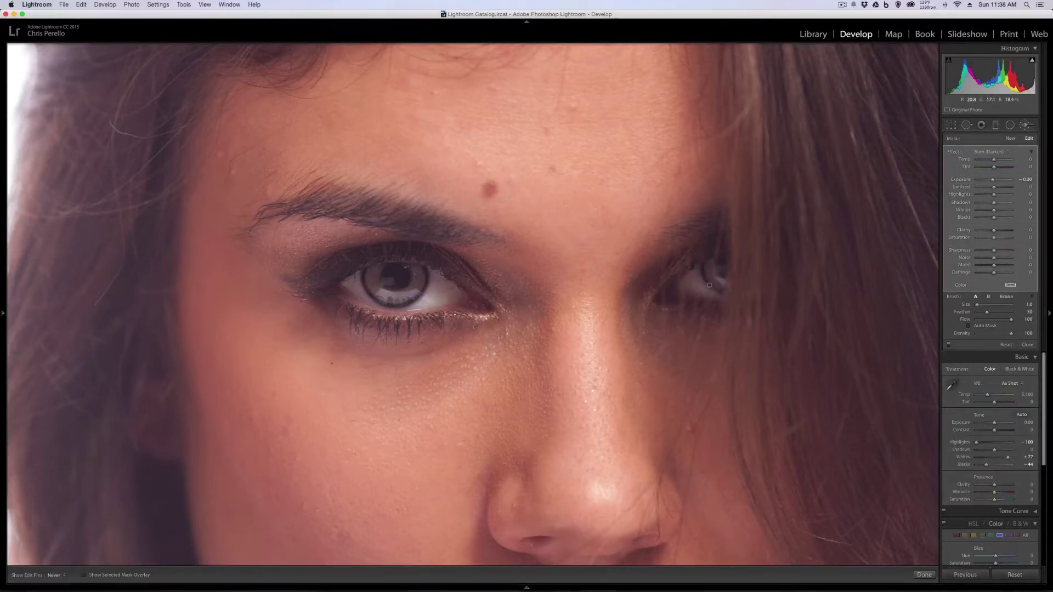
{"action": "key", "text": "h"}
{"action": "key", "text": "Escape"}
{"action": "key", "text": "k"}
{"action": "left_click", "coordinate": [739, 307]}
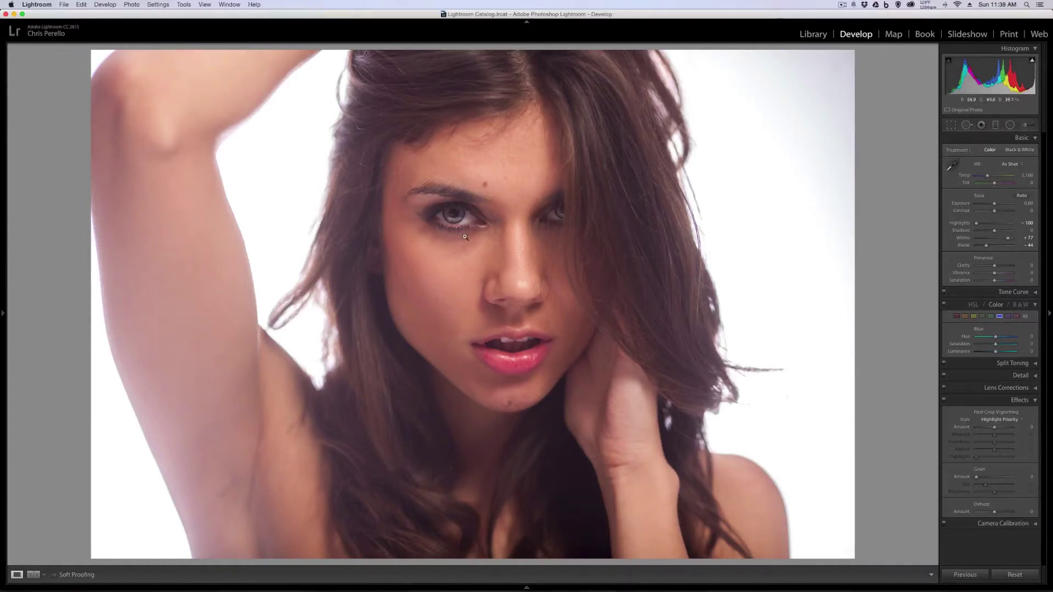
Soften the existing Burn (Darken) adjustment on the eyes by setting its exposure to -0.20, and close the brush.
{"action": "left_click", "coordinate": [475, 214]}
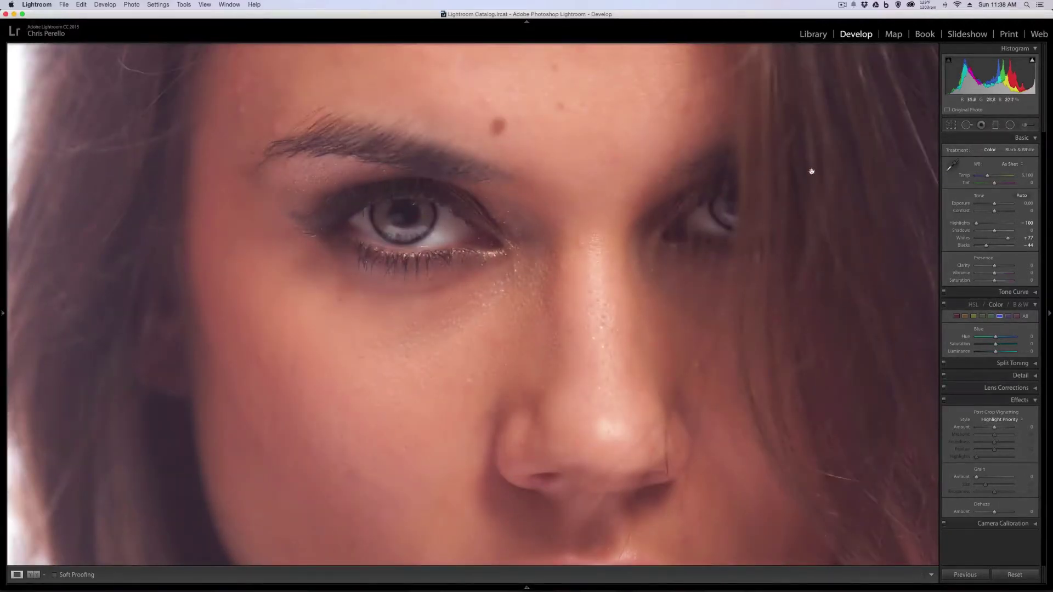
{"action": "key", "text": "k"}
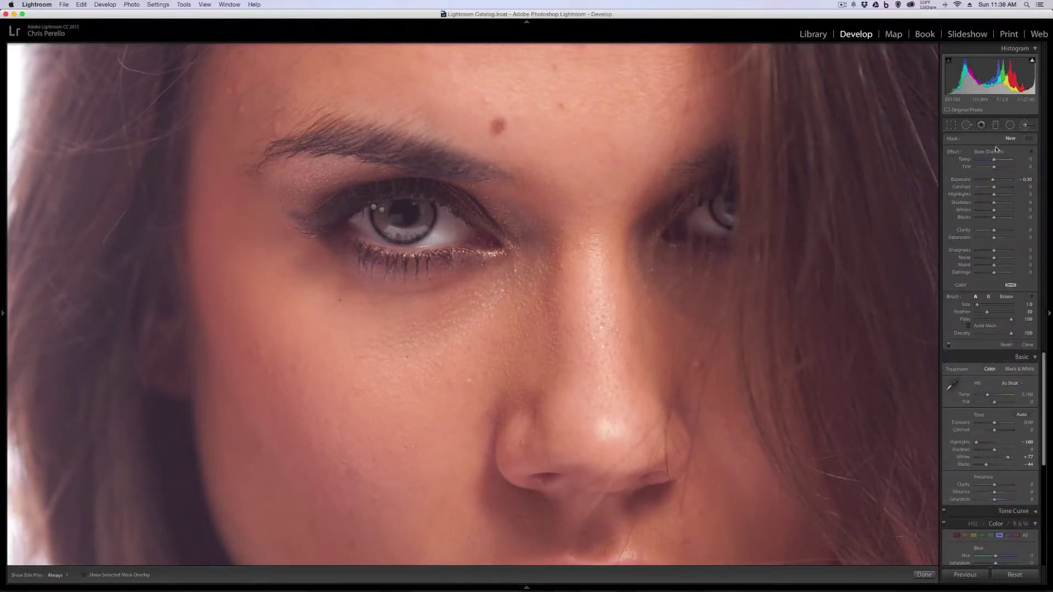
{"action": "left_click", "coordinate": [374, 208]}
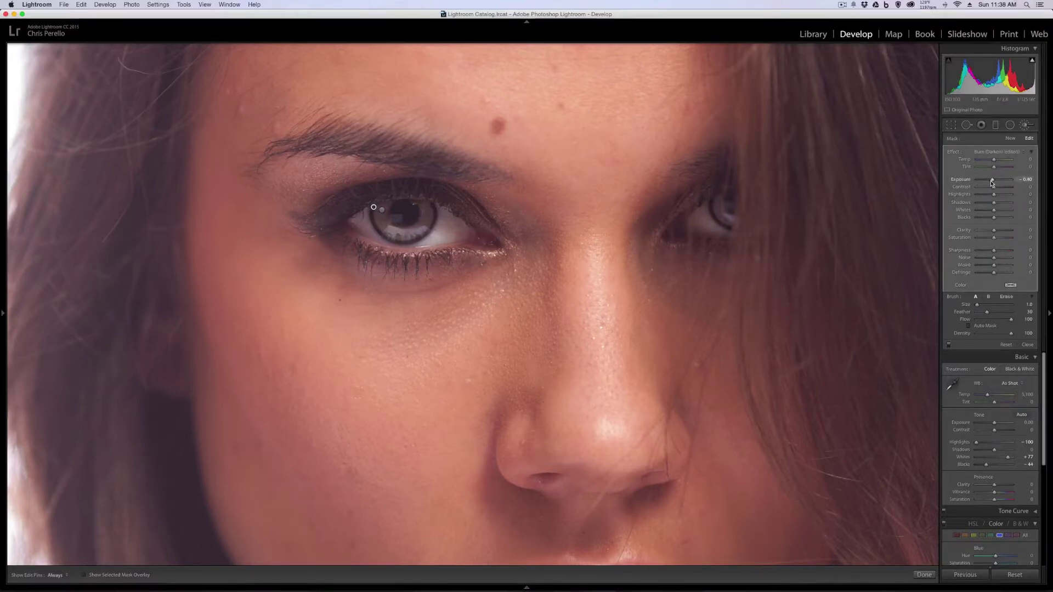
{"action": "left_click_drag", "start_coordinate": [992, 182], "coordinate": [993, 183]}
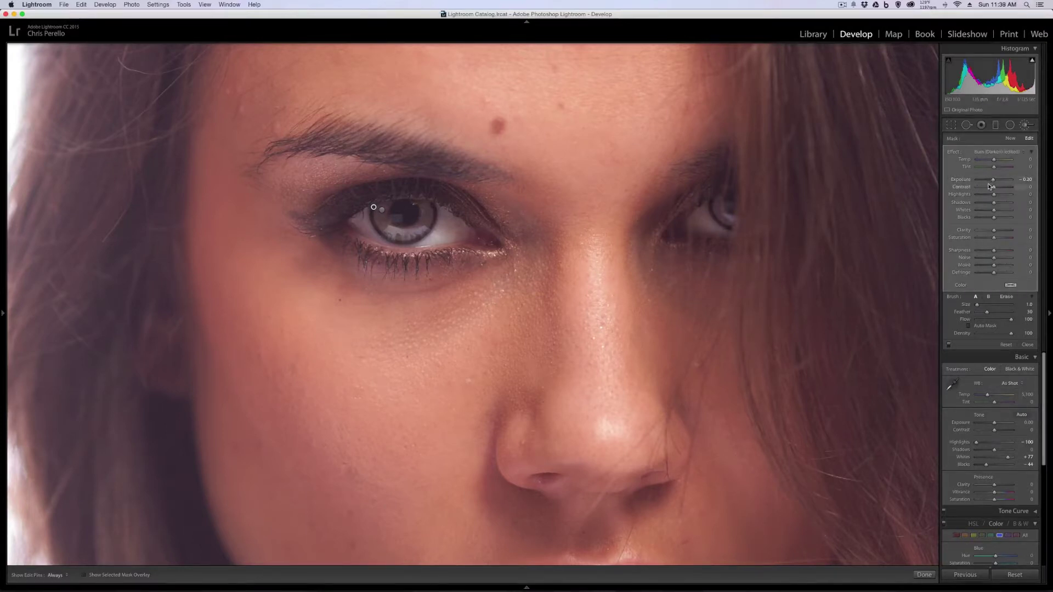
{"action": "key", "text": "k"}
{"action": "left_click", "coordinate": [860, 215]}
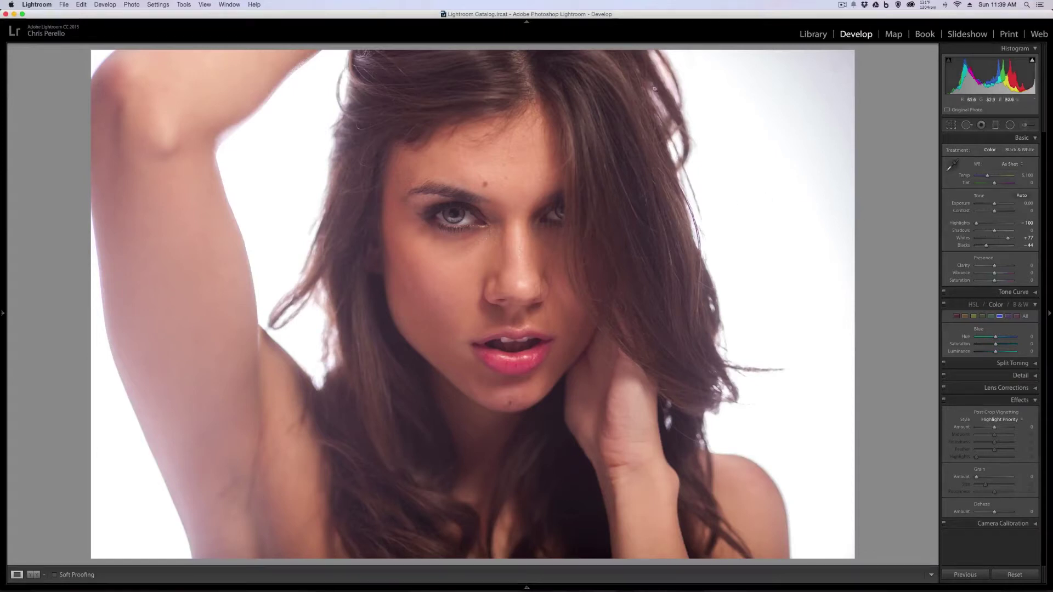
Send the photo from Lightroom to Photoshop CC 2015 for editing.
{"action": "right_click", "coordinate": [542, 204]}
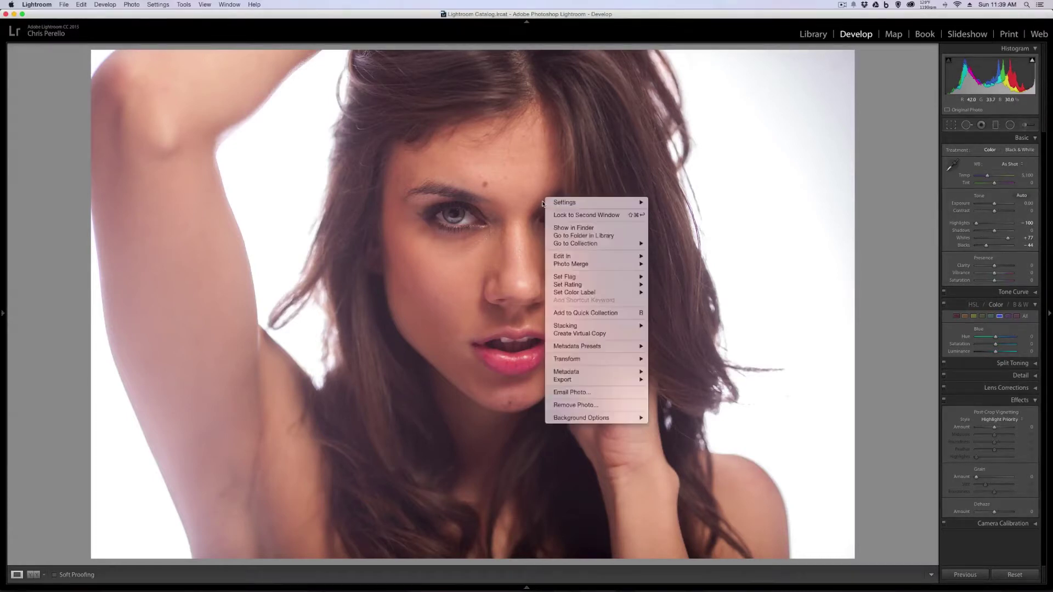
{"action": "mouse_move", "coordinate": [631, 267]}
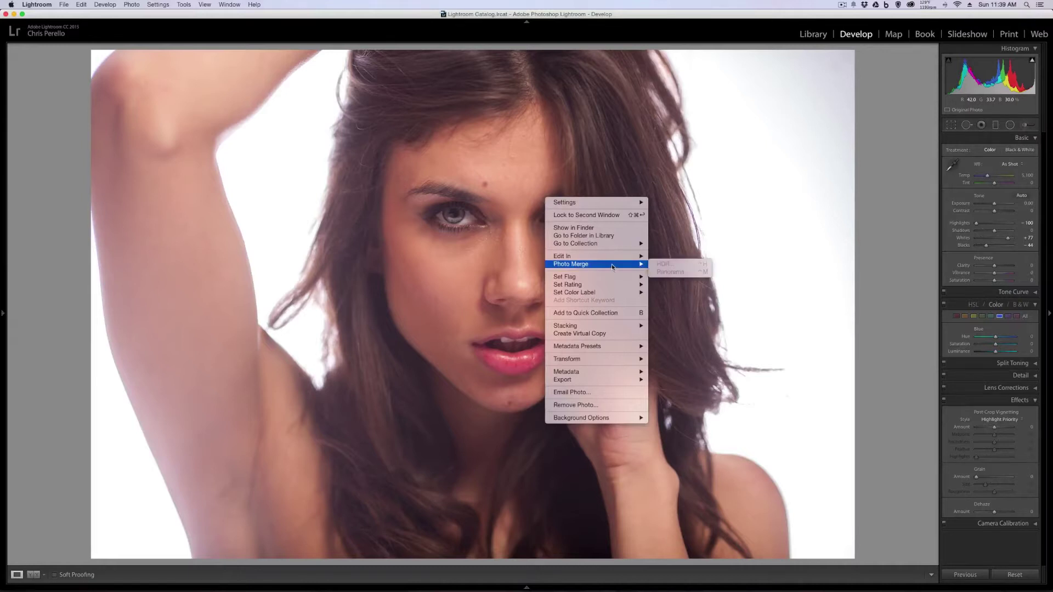
{"action": "left_click", "coordinate": [681, 257]}
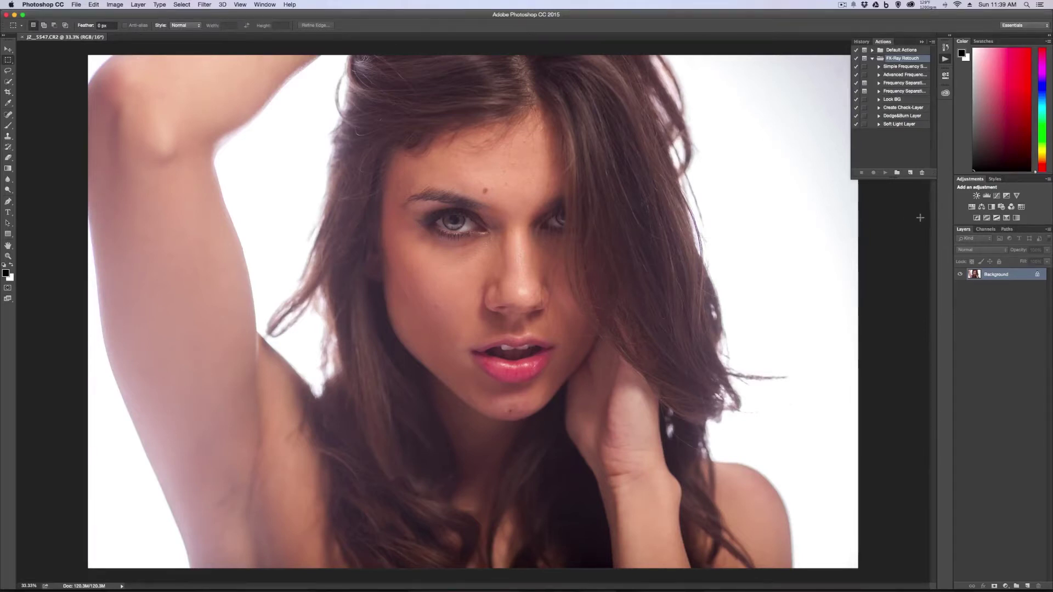
Unlock the Background layer, duplicate it, and hide the original layer below the copy.
{"action": "left_click", "coordinate": [1037, 274]}
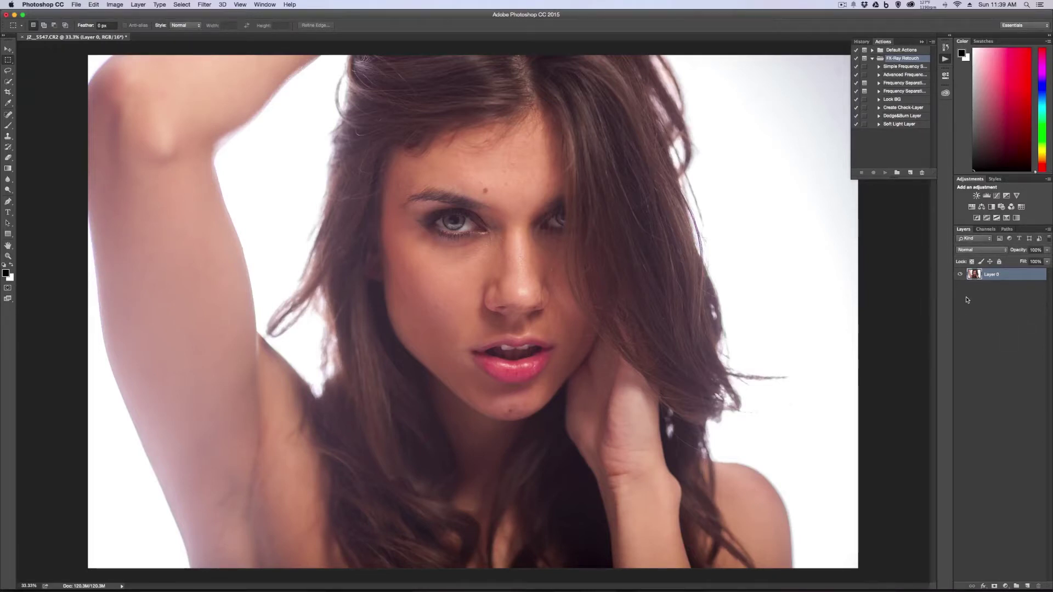
{"action": "key", "text": "super+j"}
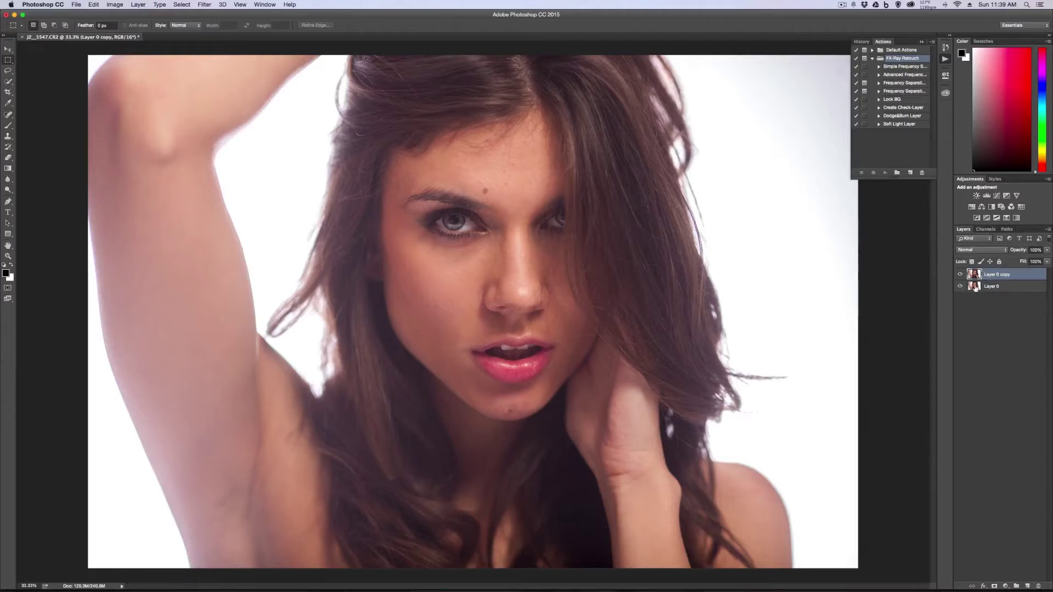
{"action": "left_click", "coordinate": [959, 287]}
Examine the recorded commands inside the Advanced Frequency Separation action of the FX-Ray Retouch set.
{"action": "left_click", "coordinate": [878, 75]}
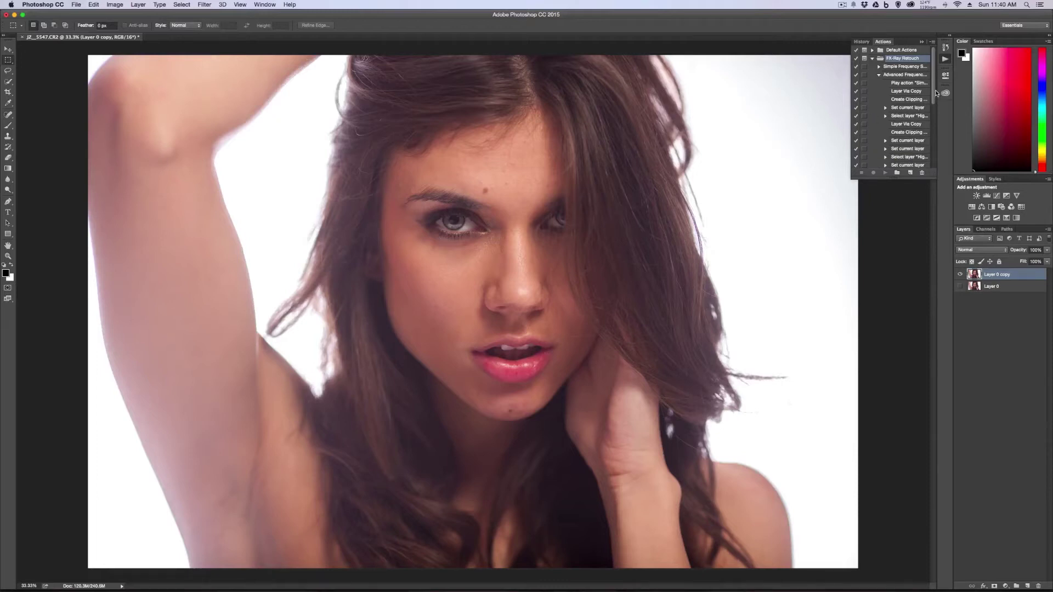
{"action": "scroll", "coordinate": [933, 91], "scroll_direction": "down", "scroll_amount": 2}
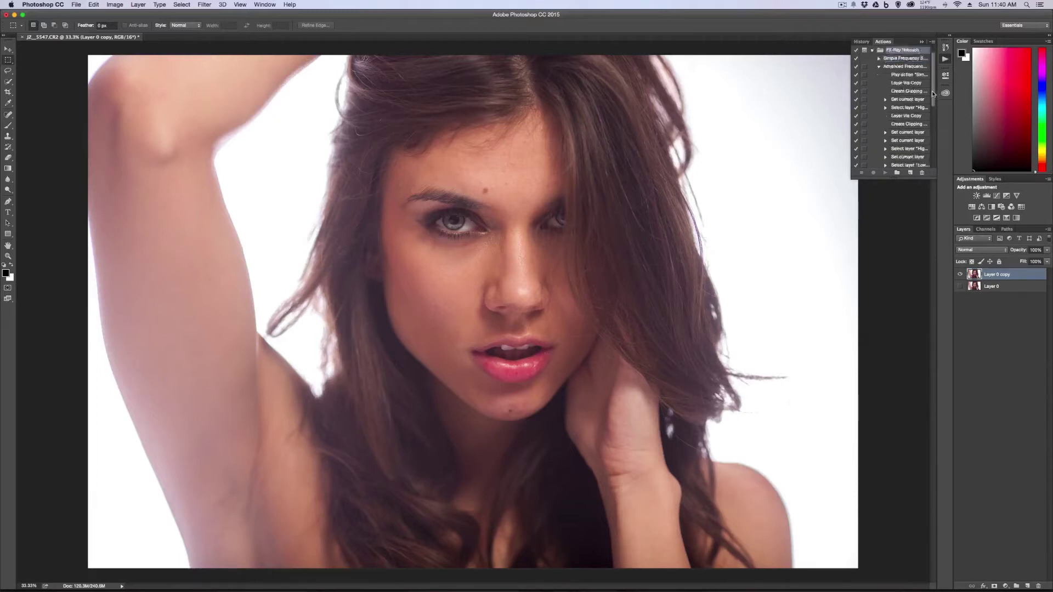
{"action": "scroll", "coordinate": [935, 92], "scroll_direction": "up", "scroll_amount": 2}
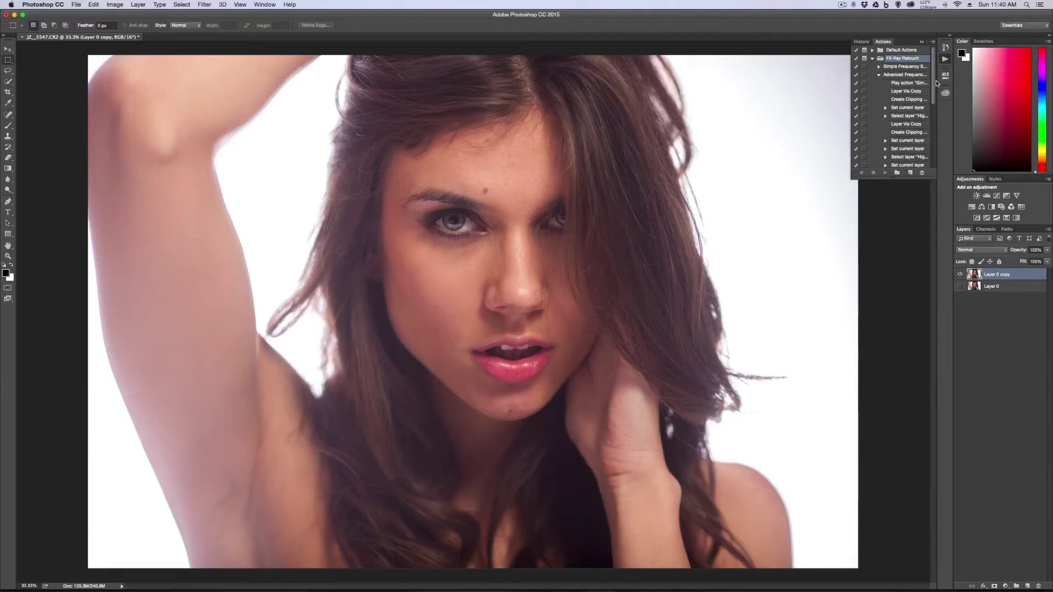
{"action": "left_click", "coordinate": [896, 76]}
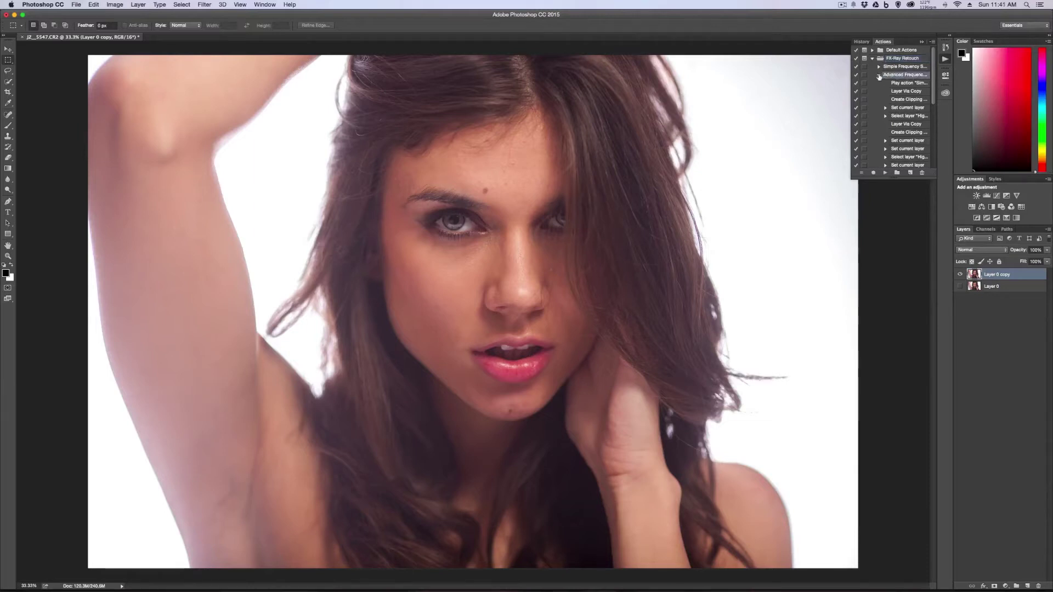
{"action": "left_click", "coordinate": [879, 75]}
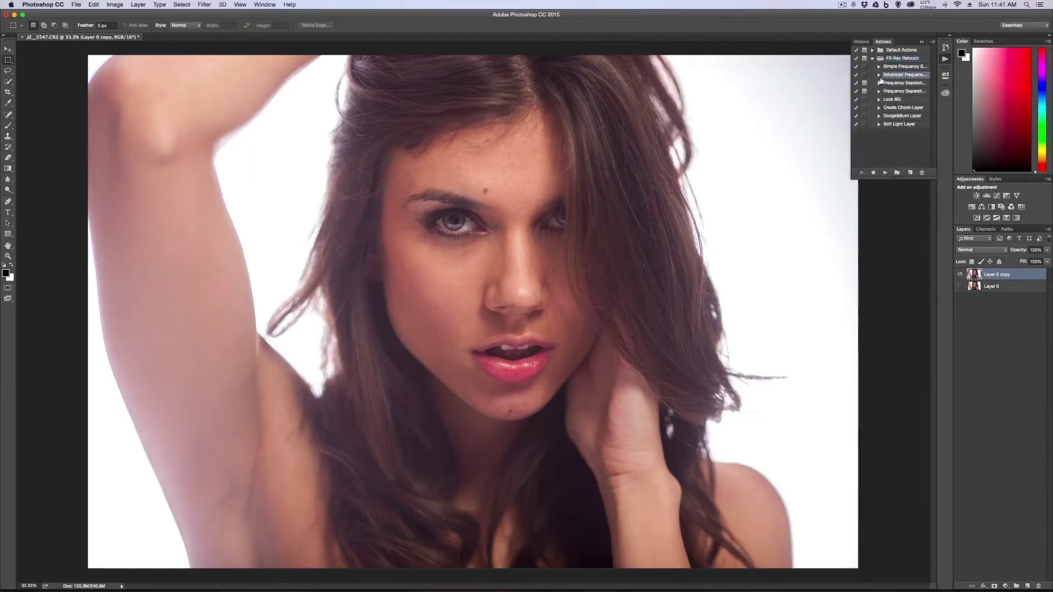
Run the Advanced Frequency Separation action and apply its Gaussian Blur to the Low Frequency layer with a 12.0-pixel radius.
{"action": "left_click", "coordinate": [884, 173]}
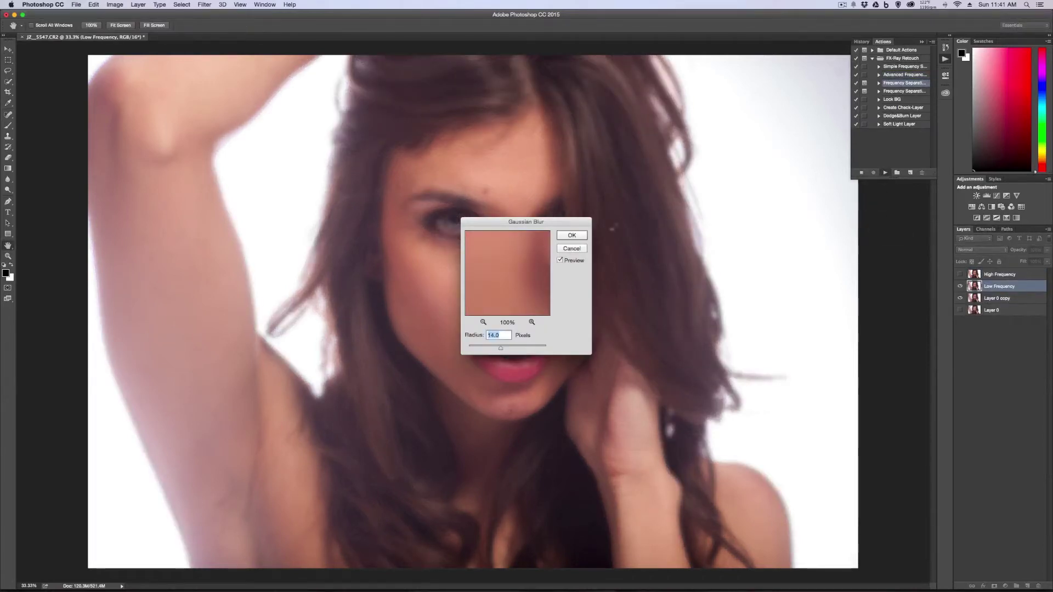
{"action": "left_click_drag", "start_coordinate": [570, 222], "coordinate": [867, 215]}
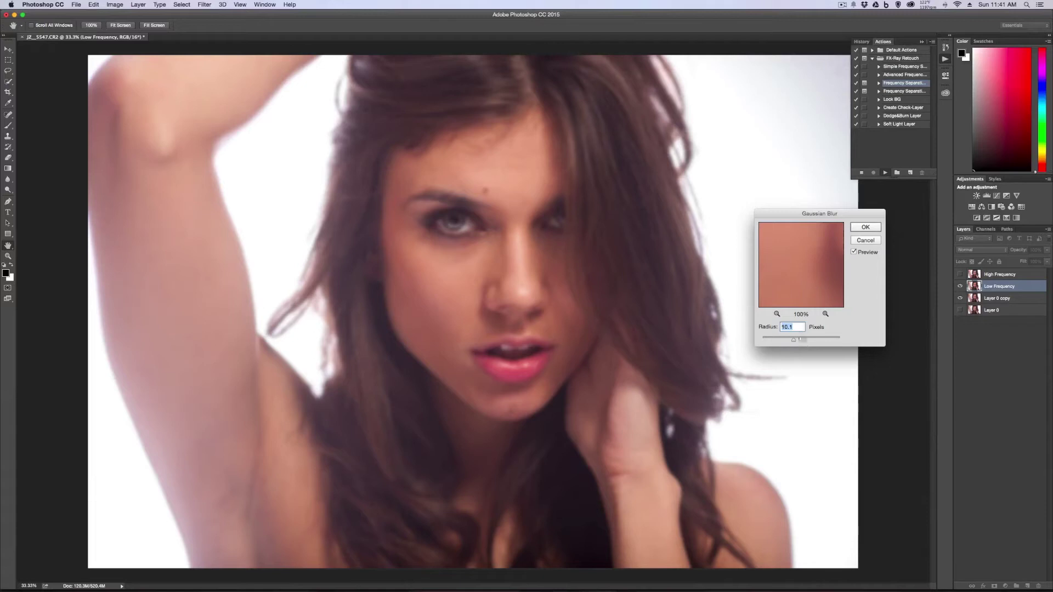
{"action": "left_click_drag", "start_coordinate": [792, 338], "coordinate": [794, 341]}
{"action": "left_click_drag", "start_coordinate": [794, 338], "coordinate": [793, 341]}
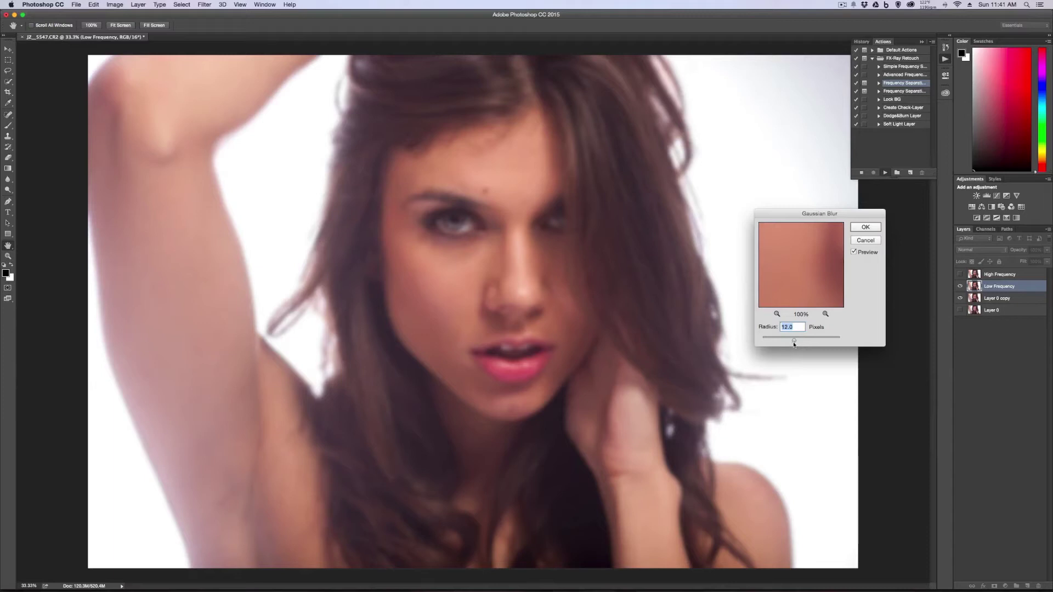
{"action": "left_click", "coordinate": [877, 228]}
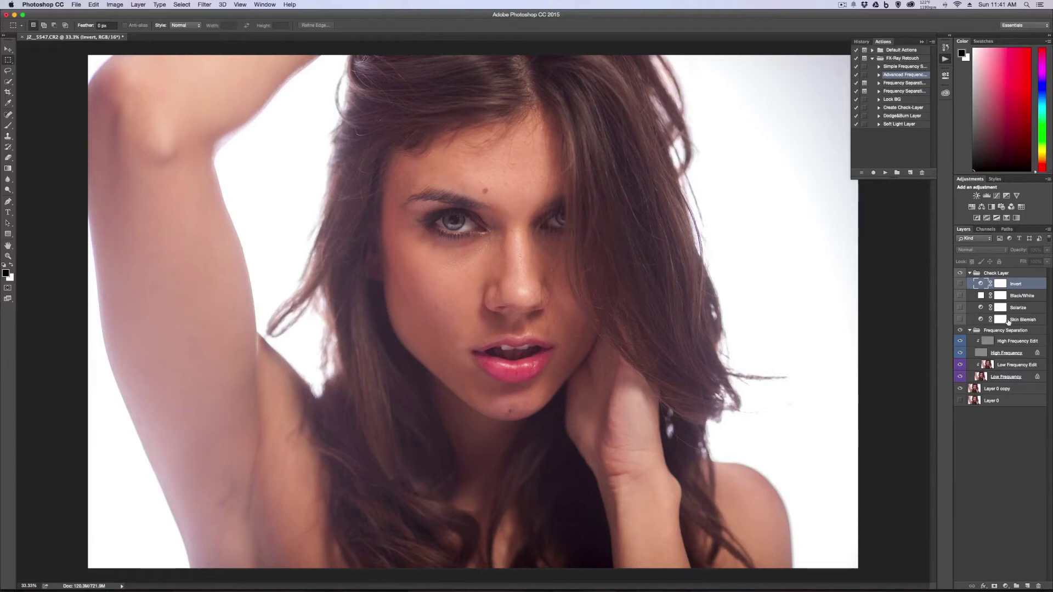
Inspect the skin through the Skin Blemish check layer, then hide that layer again.
{"action": "left_click", "coordinate": [960, 320]}
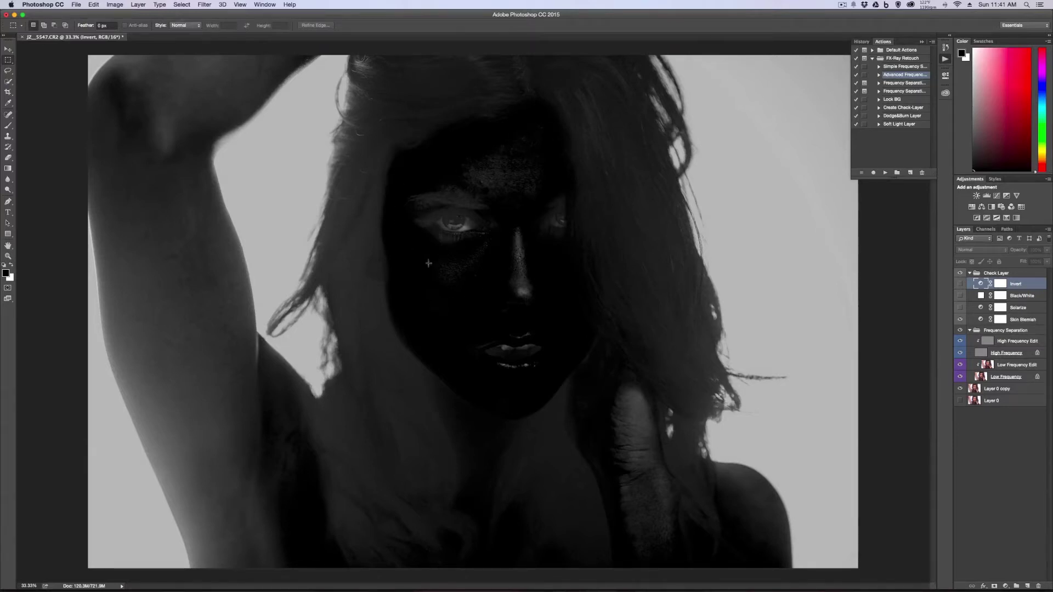
{"action": "left_click", "coordinate": [959, 320]}
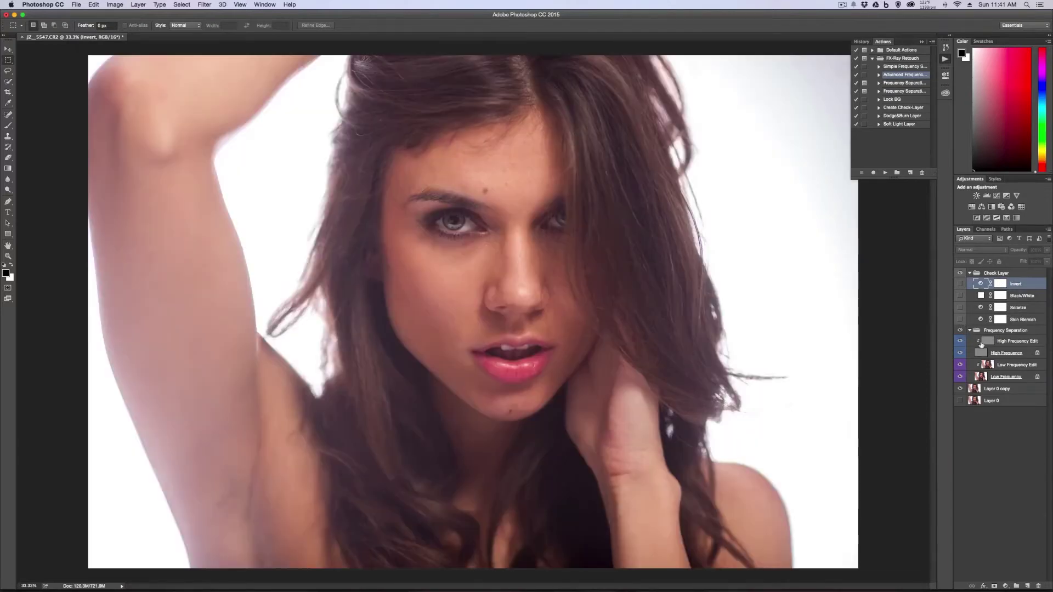
Select the High Frequency Edit layer and shape the Spot Healing Brush tip into a narrow, angled ellipse with 20% roundness.
{"action": "left_click", "coordinate": [1011, 342]}
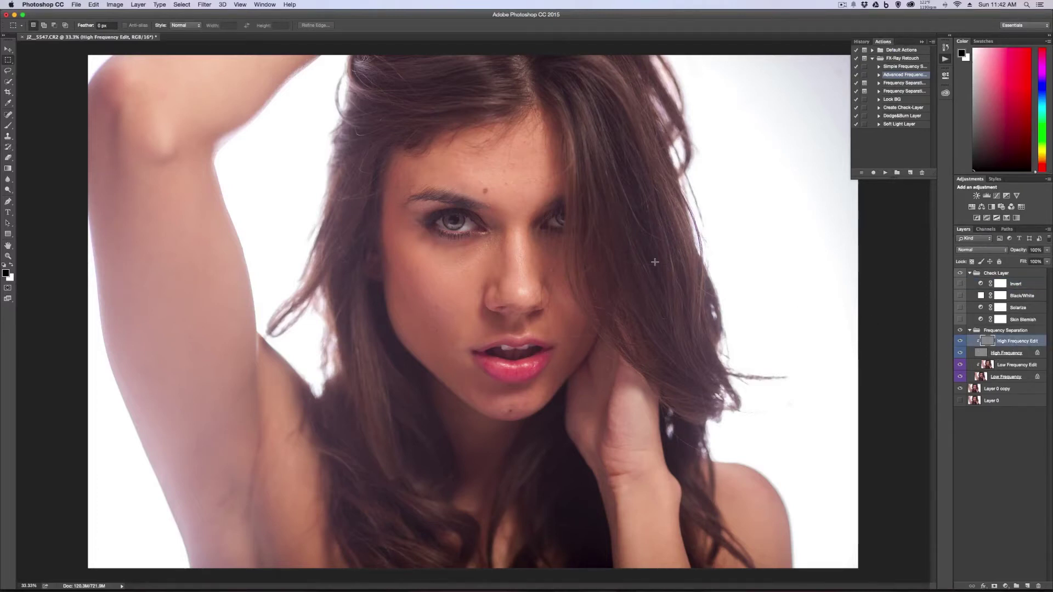
{"action": "key", "text": "j"}
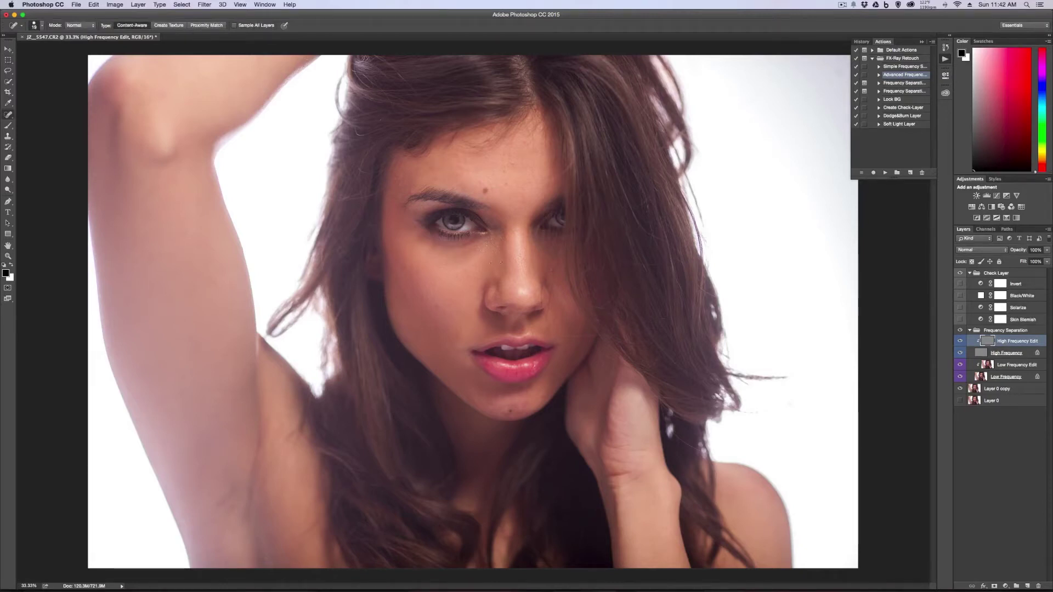
{"action": "left_click", "coordinate": [9, 116]}
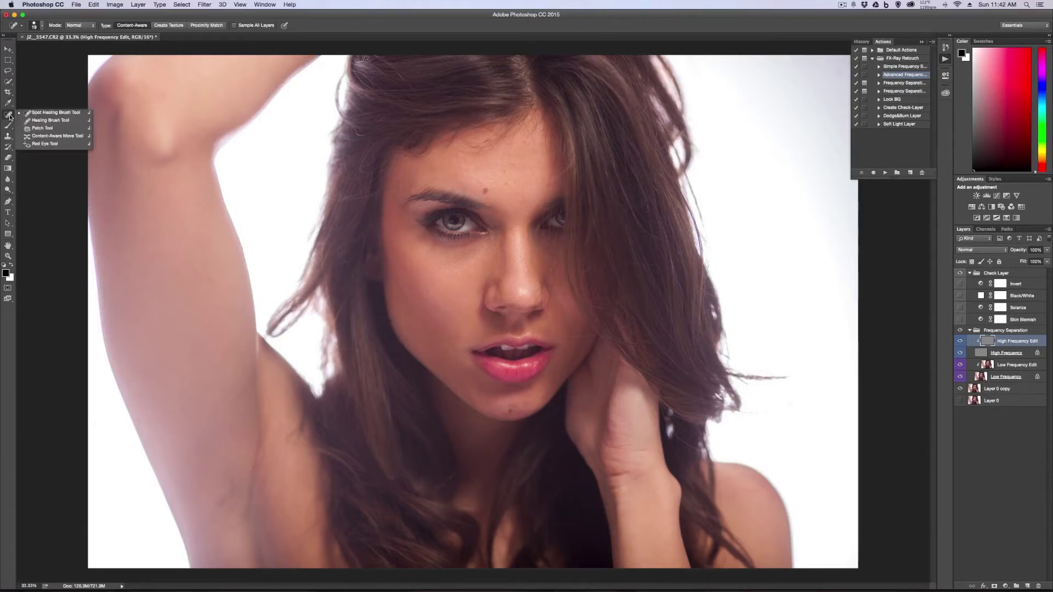
{"action": "left_click", "coordinate": [9, 116]}
{"action": "right_click", "coordinate": [444, 274]}
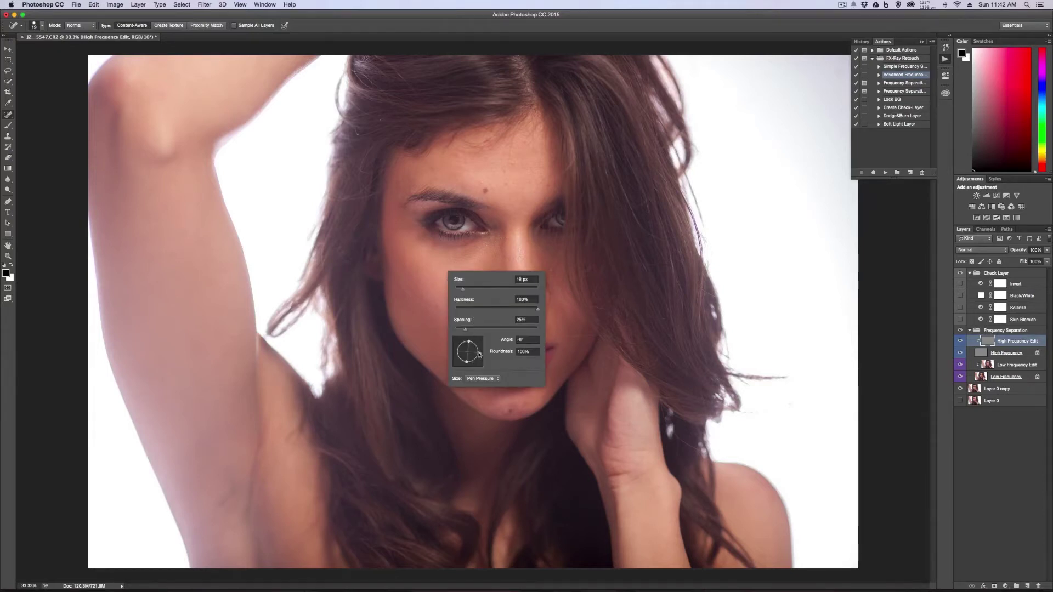
{"action": "mouse_move", "coordinate": [467, 342]}
{"action": "left_mouse_down"}
{"action": "mouse_move", "coordinate": [468, 352]}
{"action": "mouse_move", "coordinate": [477, 346]}
{"action": "left_mouse_up"}
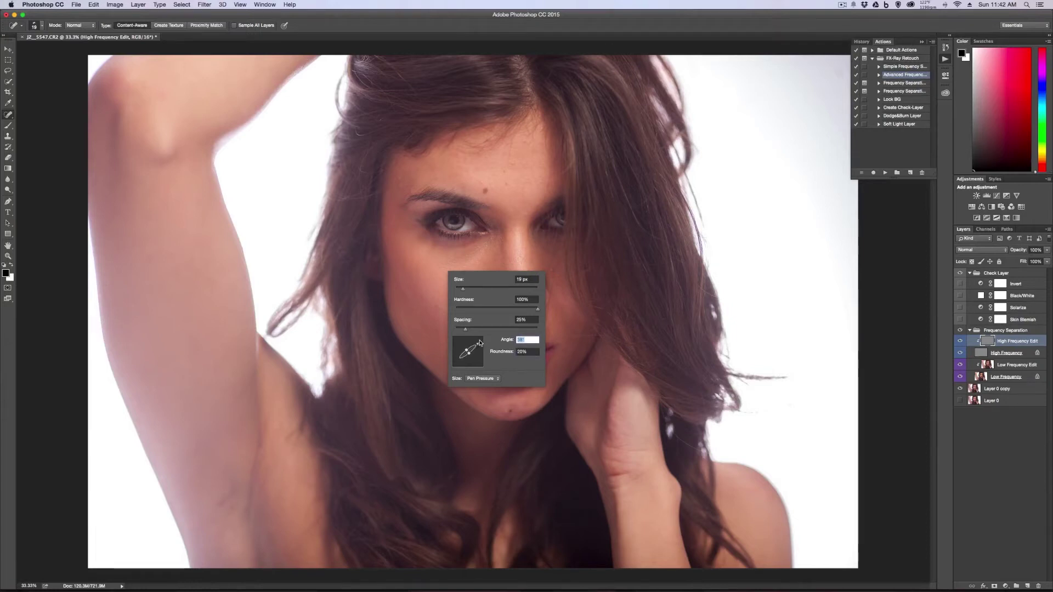
{"action": "key", "text": "Return"}
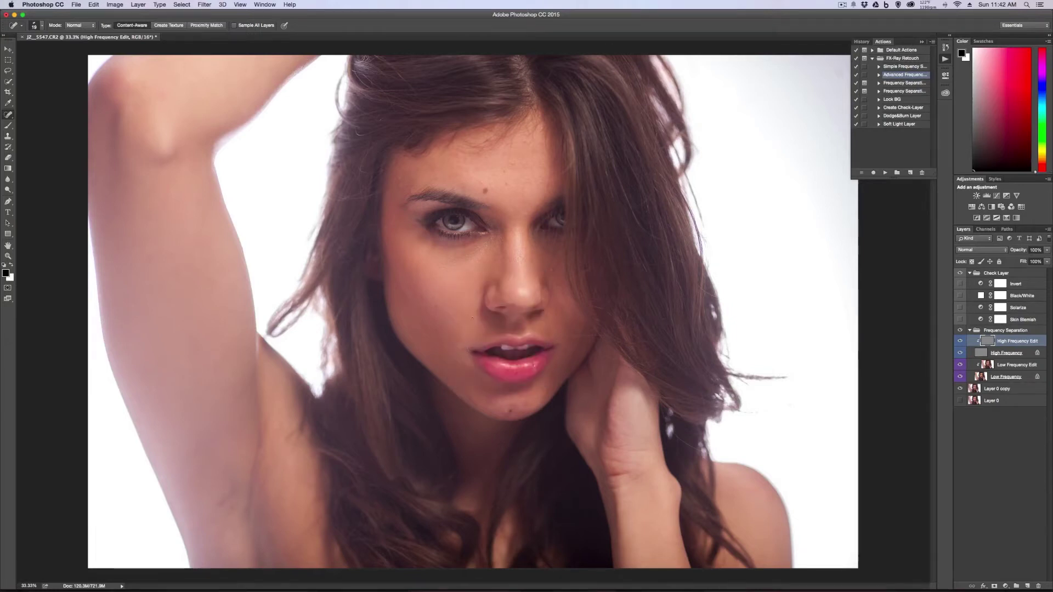
Try to sample clean skin above the forehead mole with the Spot Healing Brush.
{"action": "key", "text": "super+equal"}
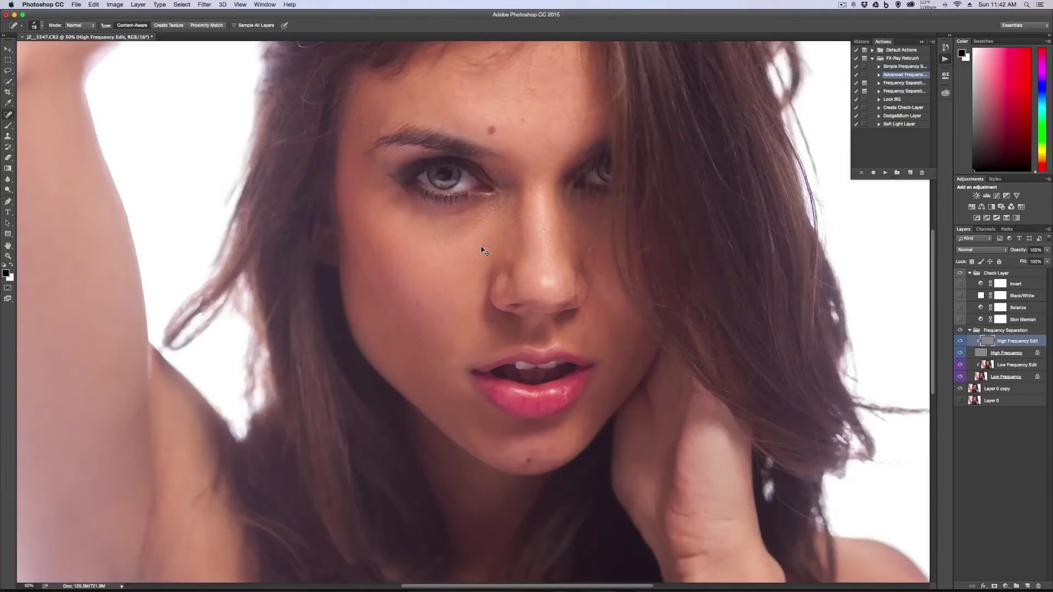
{"action": "key", "text": "super+equal"}
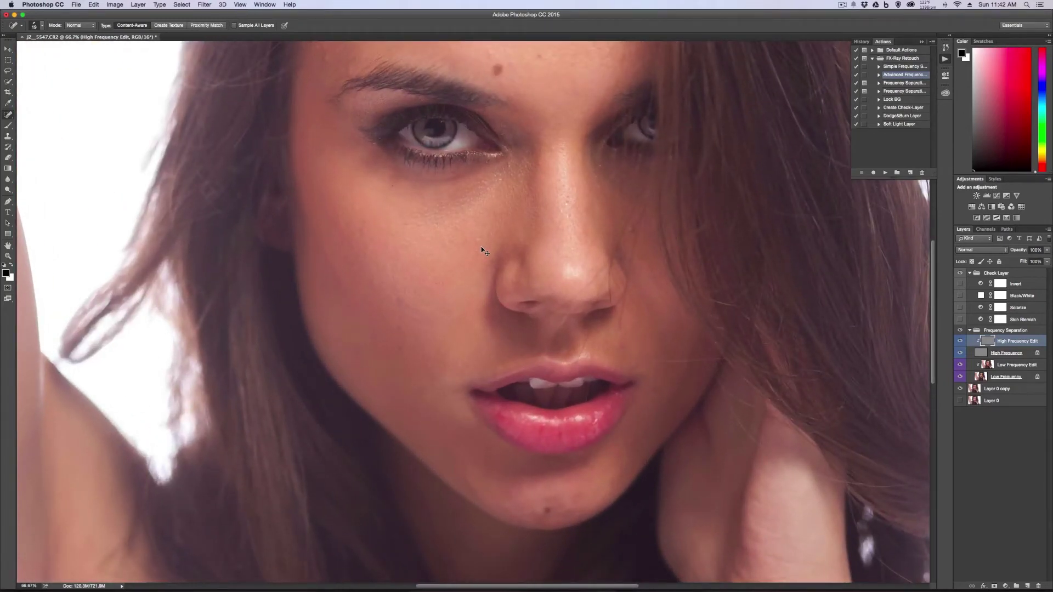
{"action": "key", "text": "super+equal"}
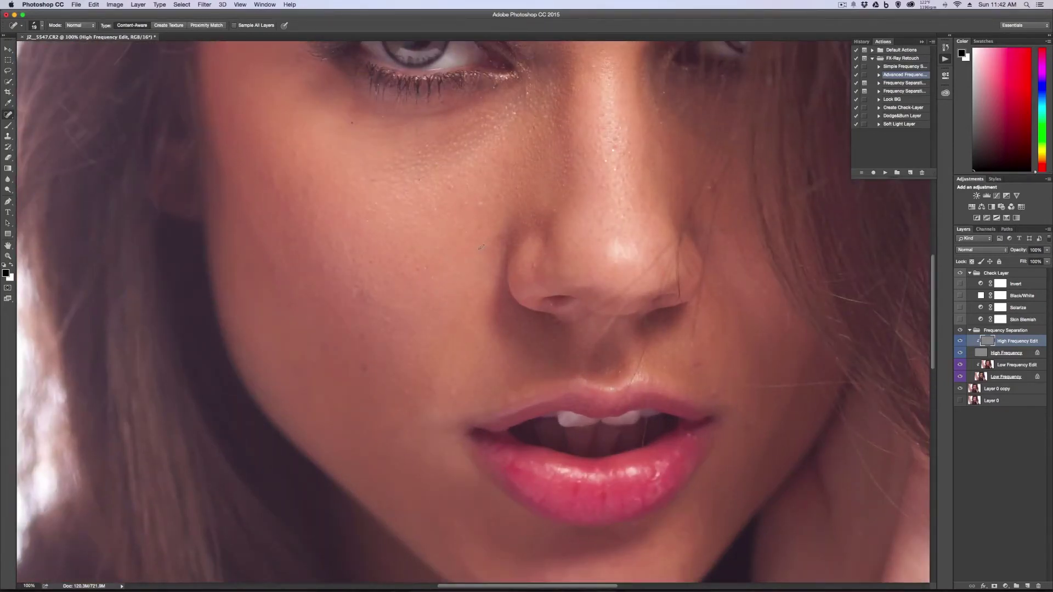
{"action": "left_click_drag", "start_coordinate": [512, 148], "coordinate": [512, 252]}
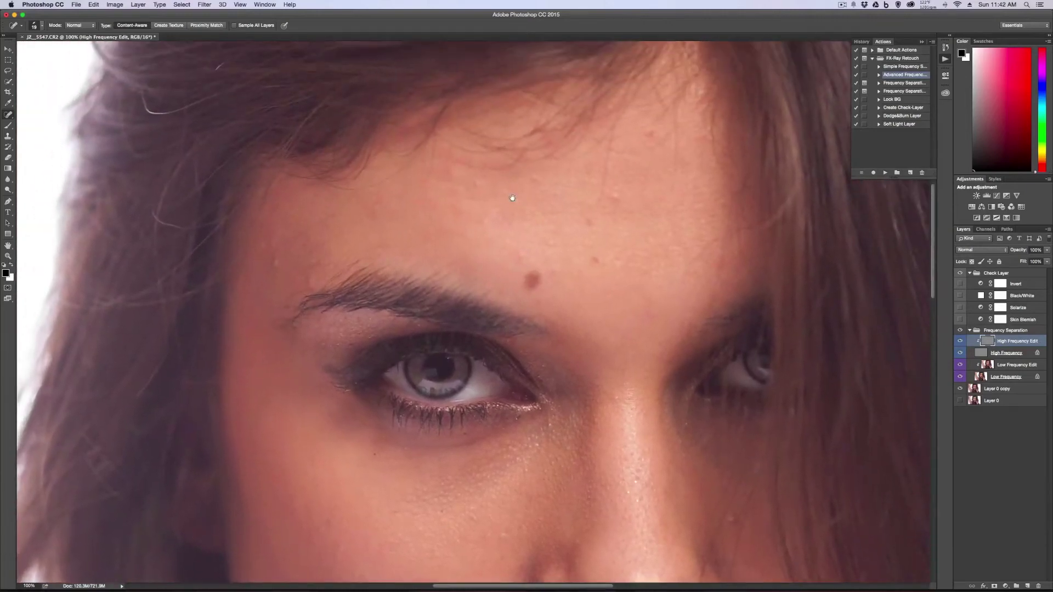
{"action": "left_click_drag", "start_coordinate": [512, 198], "coordinate": [512, 228]}
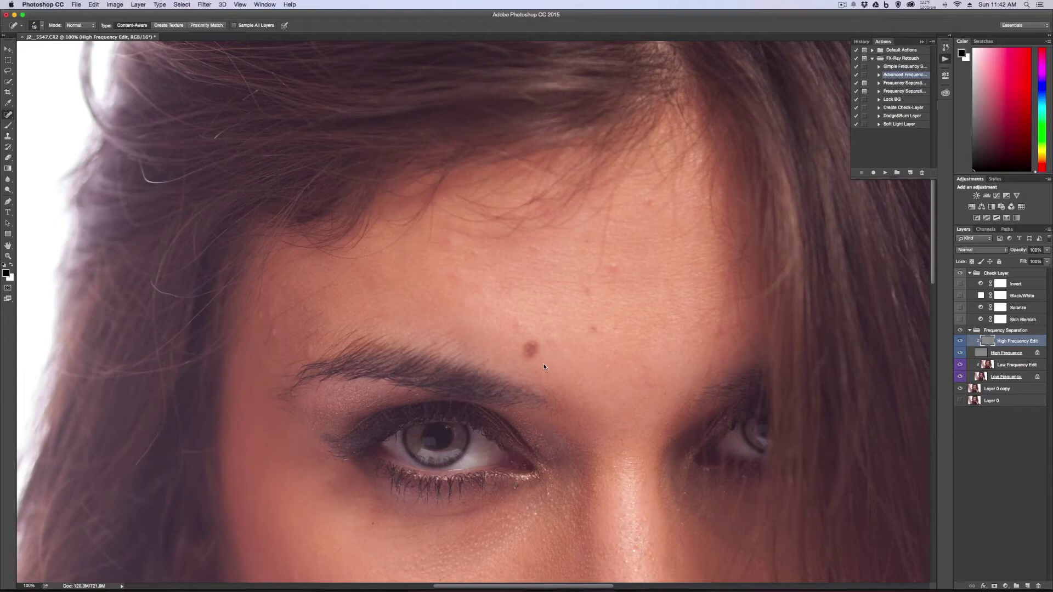
{"action": "left_click", "coordinate": [543, 323], "text": "alt"}
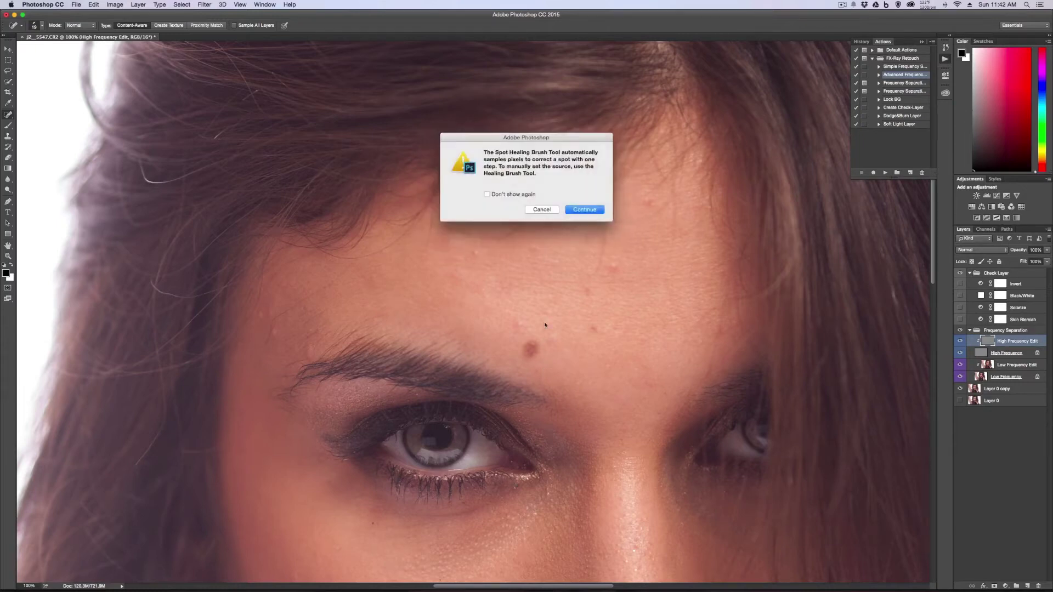
{"action": "left_click", "coordinate": [584, 210]}
Switch to the Healing Brush and give its tip a flattened, angled shape.
{"action": "left_click", "coordinate": [9, 115]}
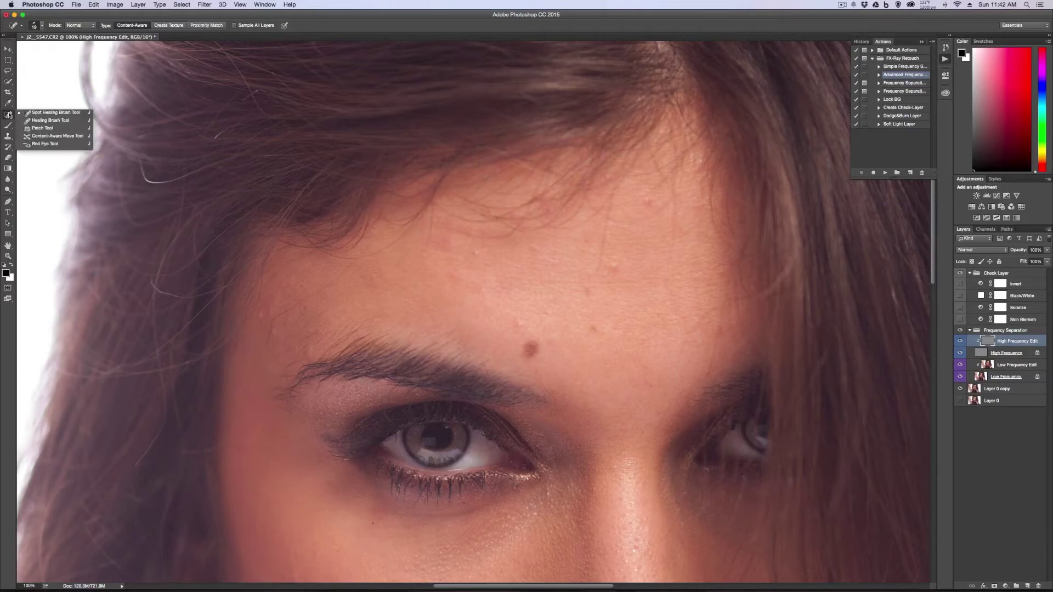
{"action": "left_click", "coordinate": [44, 120]}
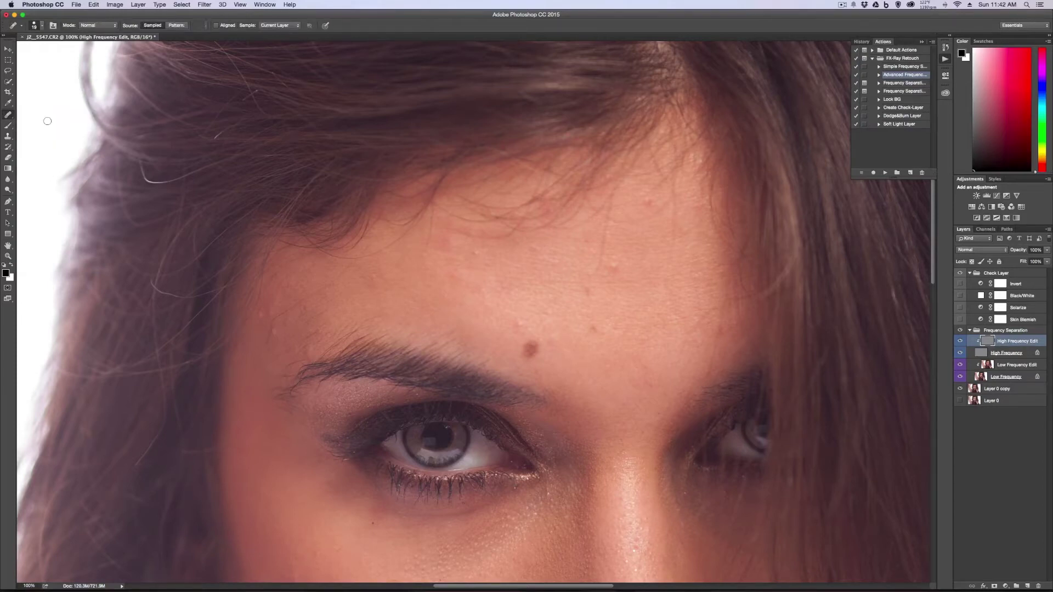
{"action": "right_click", "coordinate": [562, 281]}
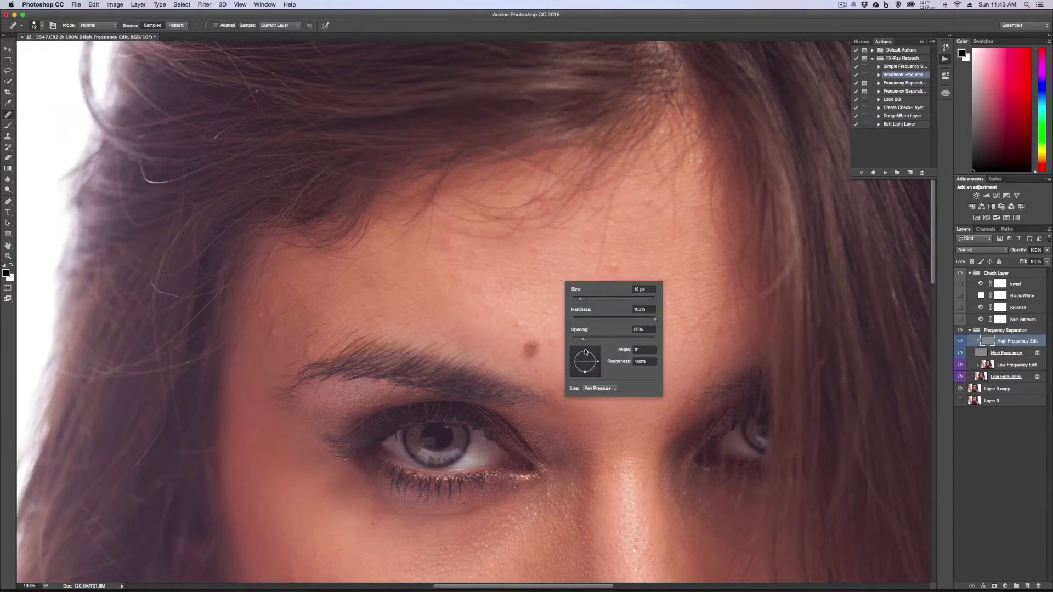
{"action": "mouse_move", "coordinate": [595, 362]}
{"action": "left_mouse_down"}
{"action": "mouse_move", "coordinate": [587, 373]}
{"action": "mouse_move", "coordinate": [599, 351]}
{"action": "left_mouse_up"}
{"action": "key", "text": "Return"}
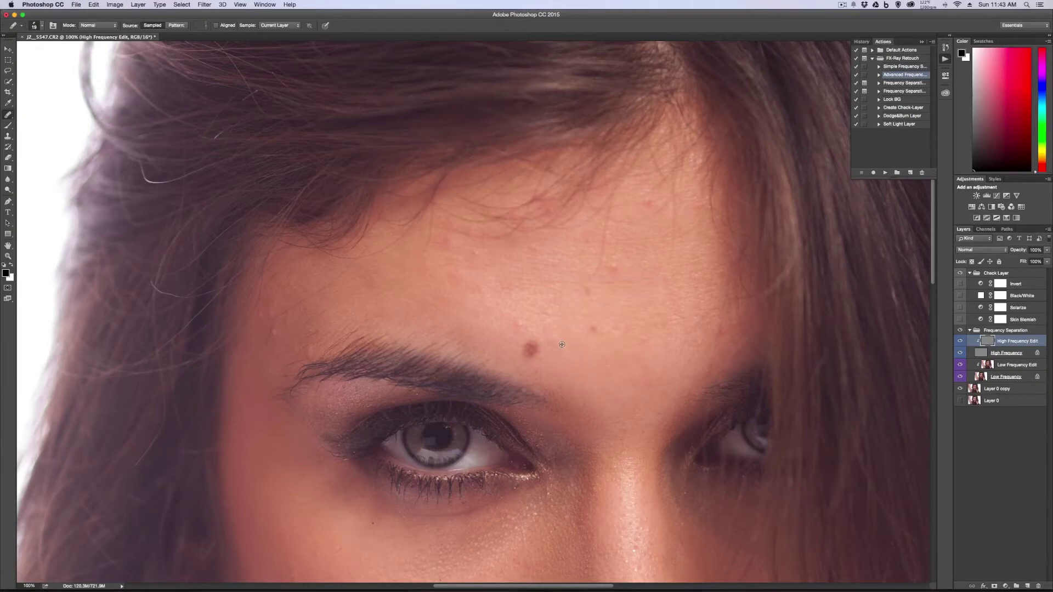
Heal the texture of the mole above the eyebrow and the small forehead blemishes on the High Frequency Edit layer.
{"action": "left_click_drag", "start_coordinate": [533, 351], "coordinate": [525, 352]}
{"action": "key", "text": "s"}
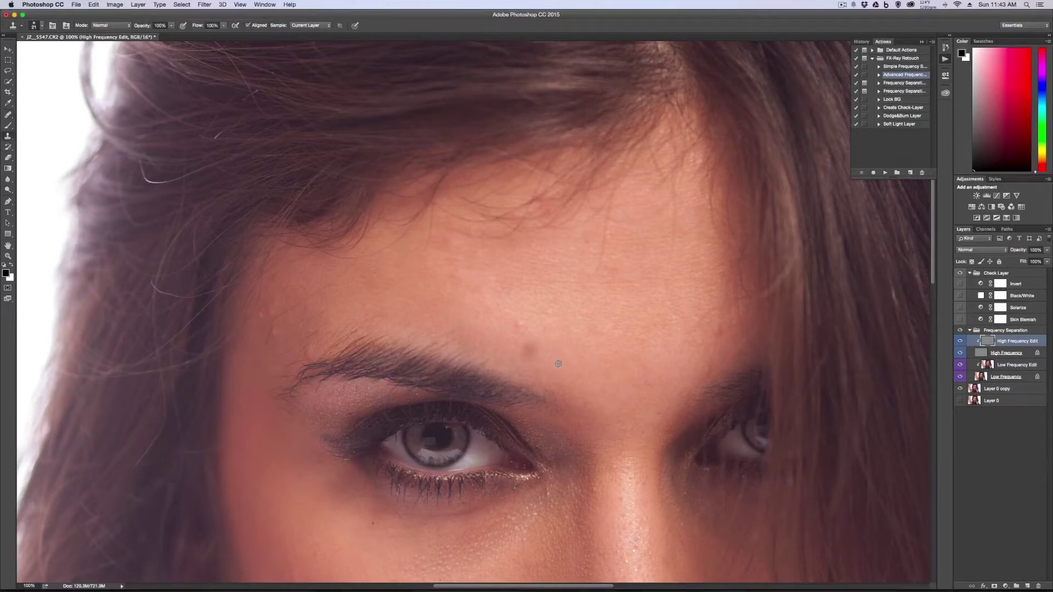
{"action": "key", "text": "j"}
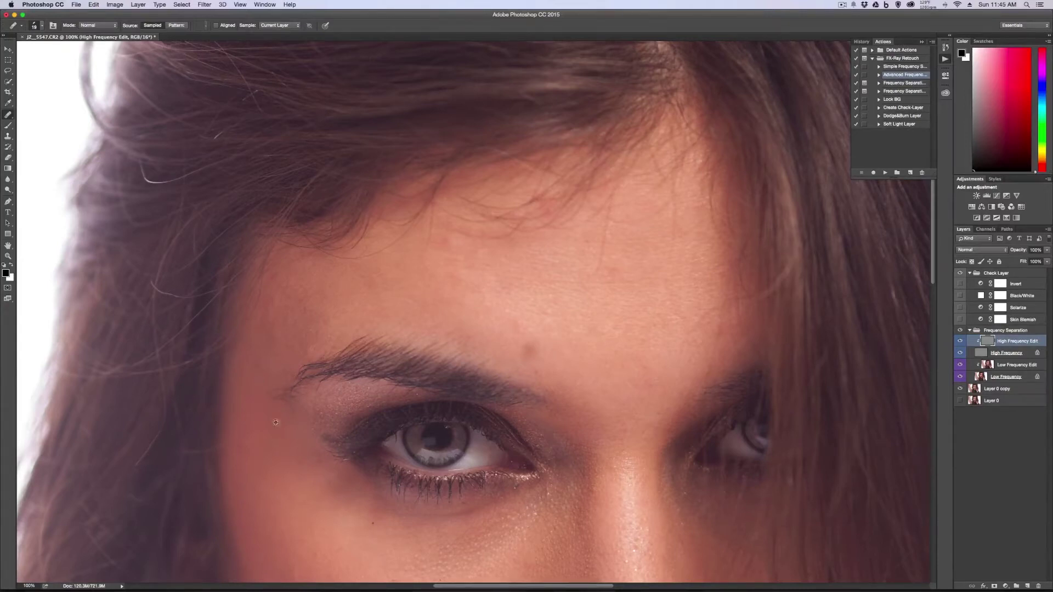
{"action": "scroll", "coordinate": [307, 413], "scroll_direction": "right", "scroll_amount": 10}
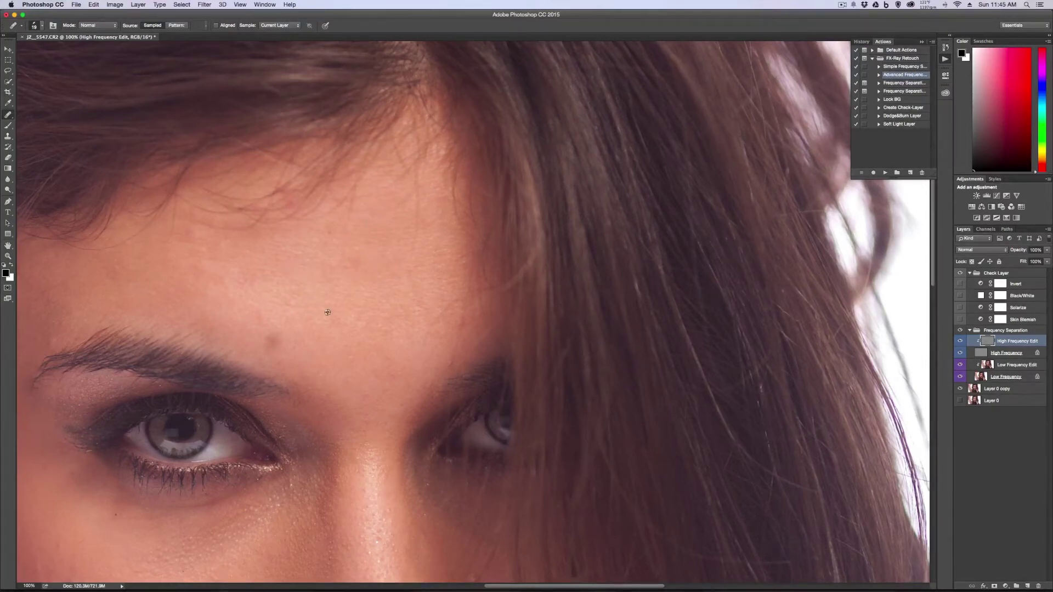
{"action": "left_click_drag", "start_coordinate": [365, 294], "coordinate": [366, 274]}
Heal the remaining texture blemishes around the nose, cheeks, mouth and chin on the High Frequency Edit layer.
{"action": "scroll", "coordinate": [366, 274], "scroll_direction": "down", "scroll_amount": 12}
{"action": "scroll", "coordinate": [366, 274], "scroll_direction": "left", "scroll_amount": 5}
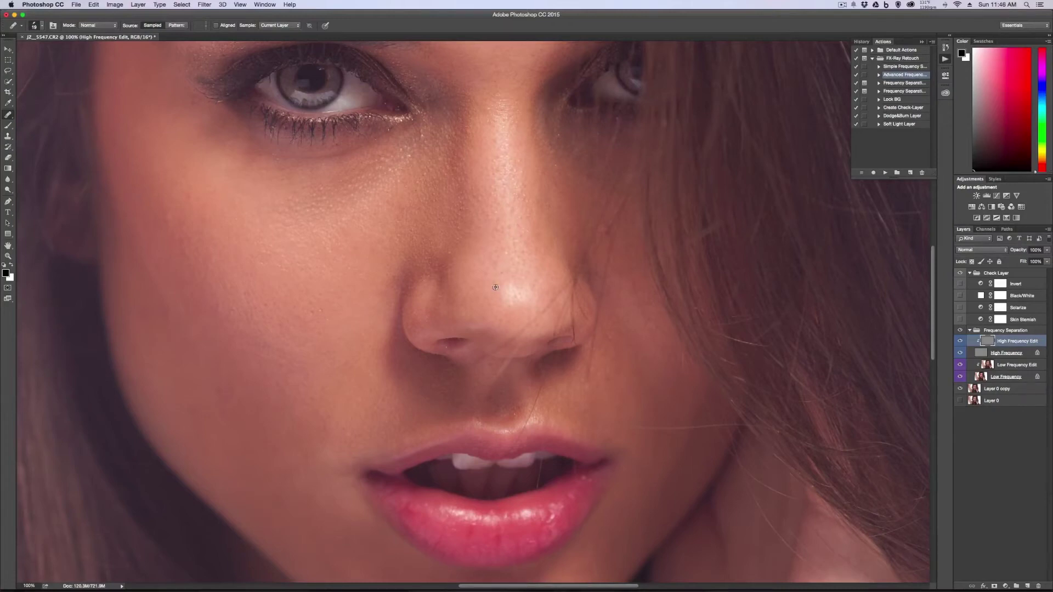
{"action": "scroll", "coordinate": [391, 320], "scroll_direction": "down", "scroll_amount": 1}
{"action": "scroll", "coordinate": [390, 319], "scroll_direction": "down", "scroll_amount": 5}
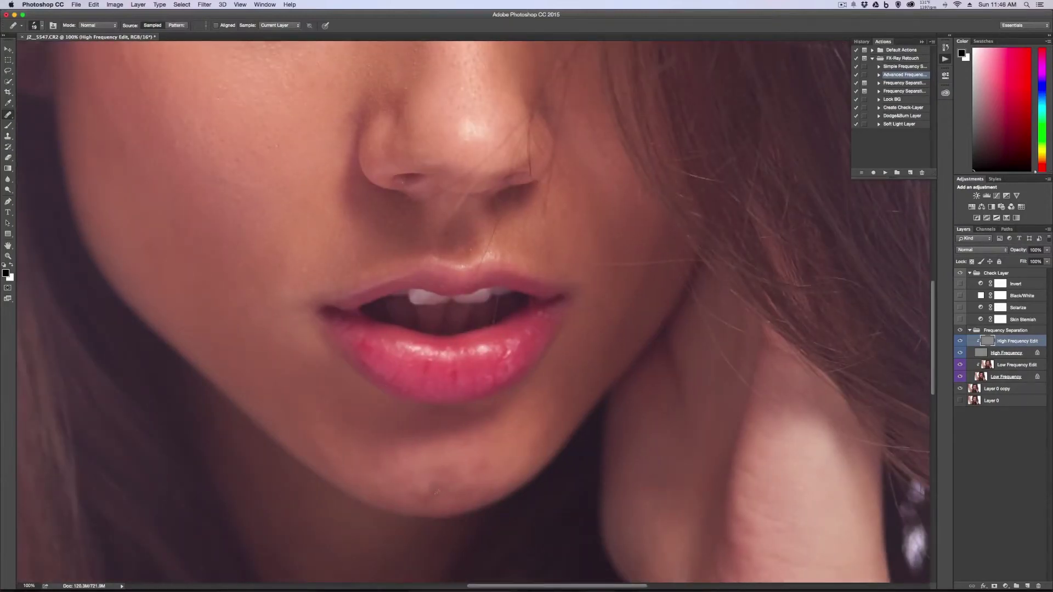
{"action": "scroll", "coordinate": [442, 344], "scroll_direction": "up", "scroll_amount": 6}
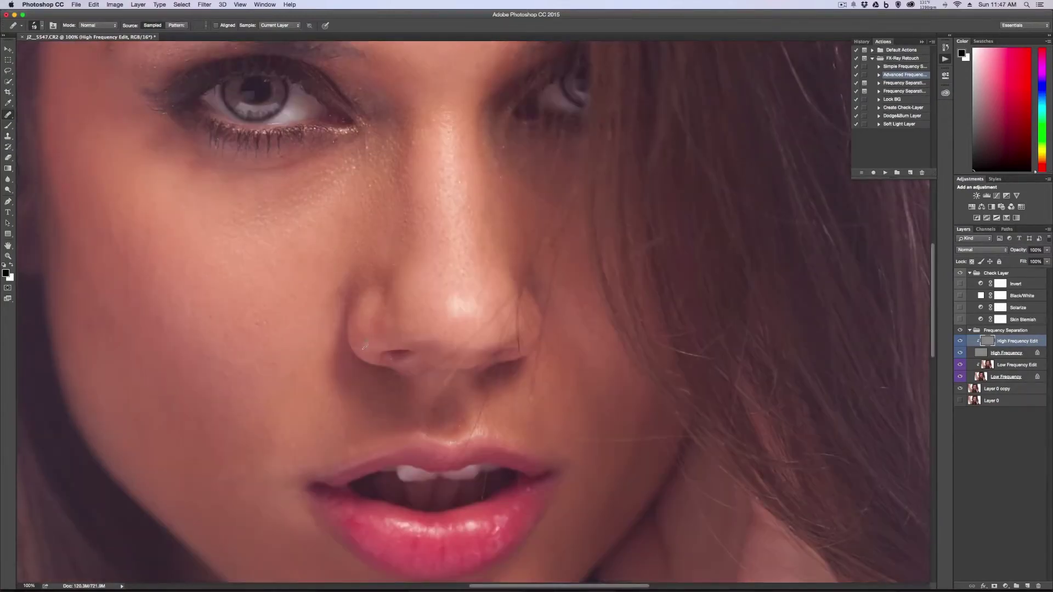
{"action": "scroll", "coordinate": [442, 344], "scroll_direction": "down", "scroll_amount": 2}
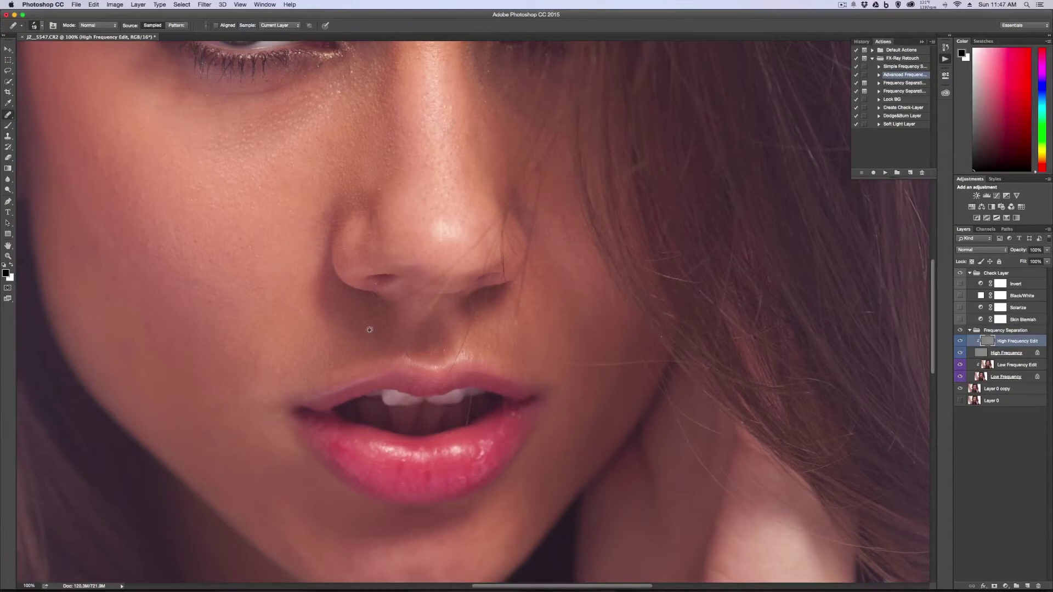
{"action": "scroll", "coordinate": [404, 244], "scroll_direction": "up", "scroll_amount": 3}
{"action": "scroll", "coordinate": [405, 244], "scroll_direction": "left", "scroll_amount": 10}
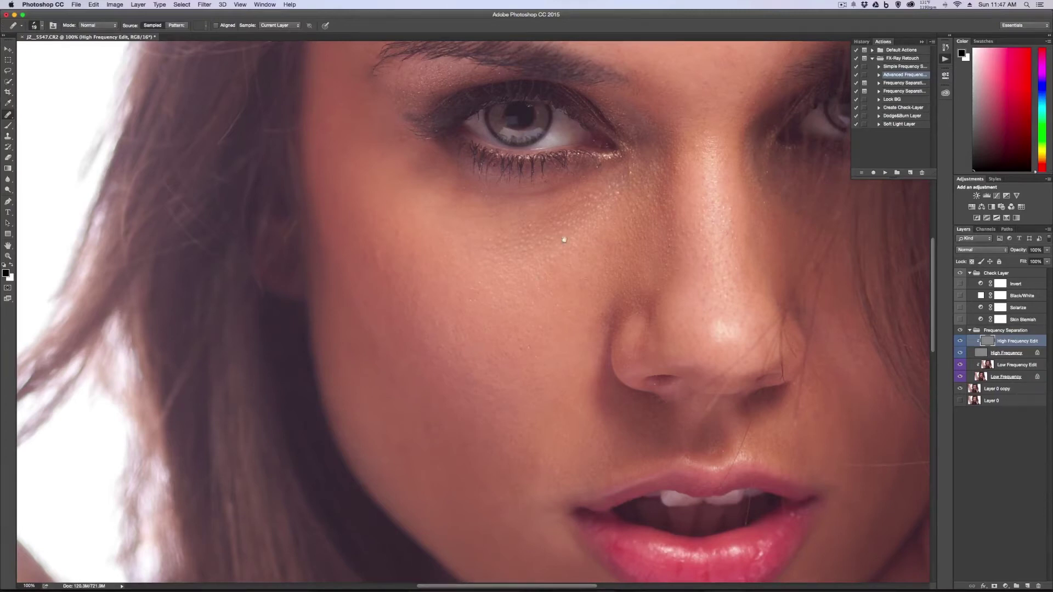
{"action": "scroll", "coordinate": [563, 239], "scroll_direction": "up", "scroll_amount": 5}
{"action": "scroll", "coordinate": [564, 240], "scroll_direction": "right", "scroll_amount": 4}
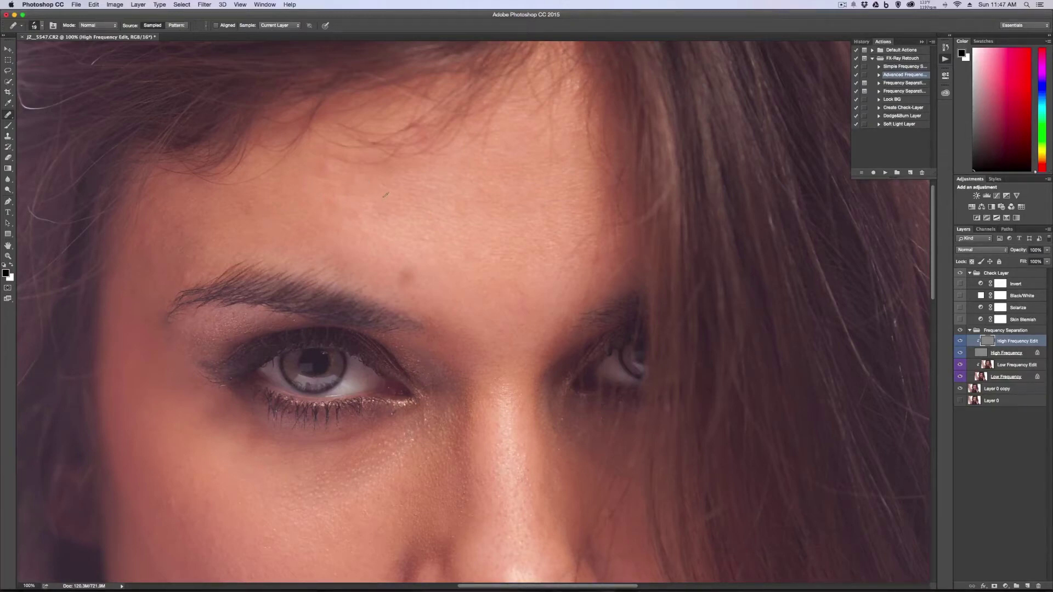
Enlarge the Healing Brush to 40 pixels with the whole portrait in view.
{"action": "key", "text": "super+minus"}
{"action": "key", "text": "super+minus"}
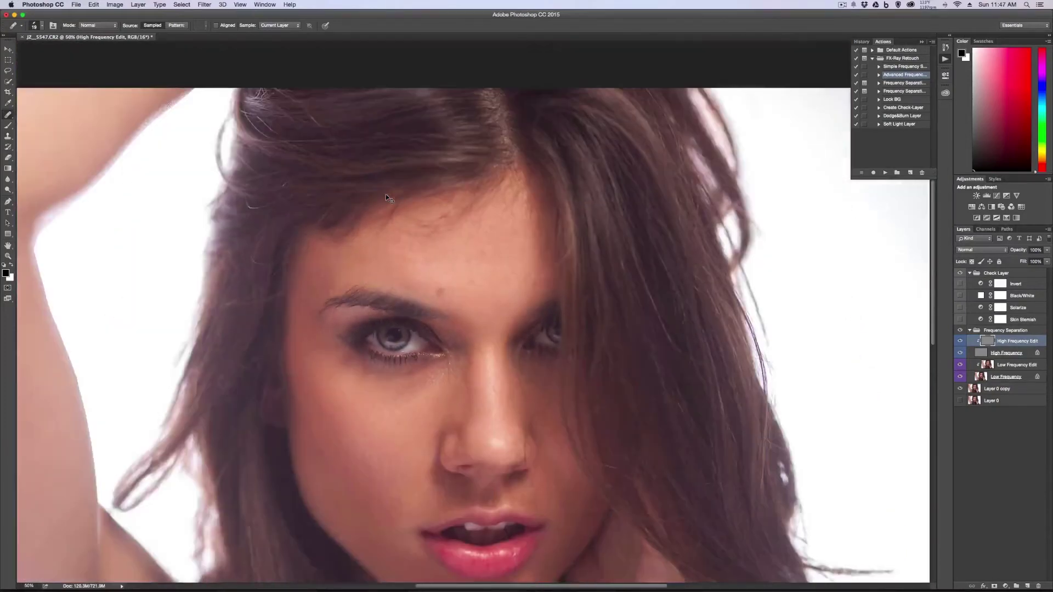
{"action": "key", "text": "super+minus"}
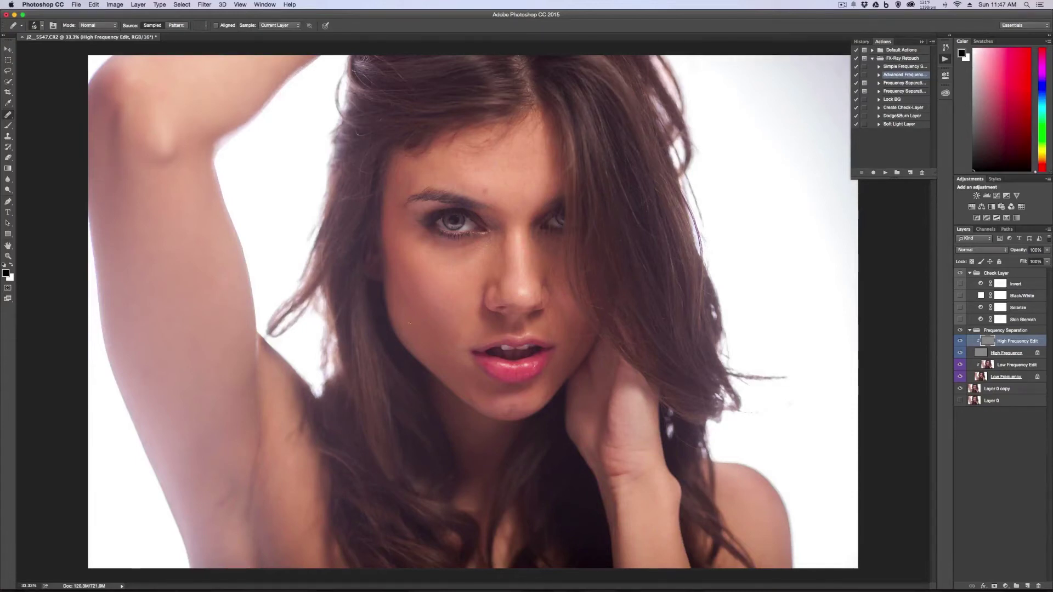
{"action": "key", "text": "bracketright"}
{"action": "key", "text": "bracketright"}
{"action": "key", "text": "bracketright"}
Collapse the Frequency Separation and Check Layer groups.
{"action": "left_click", "coordinate": [969, 331]}
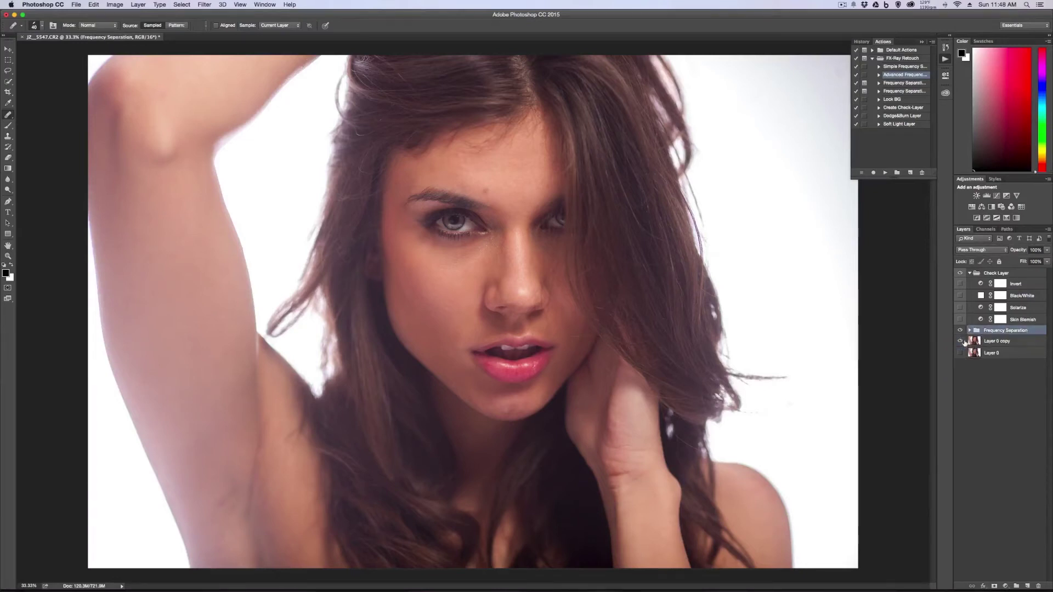
{"action": "left_click", "coordinate": [969, 273]}
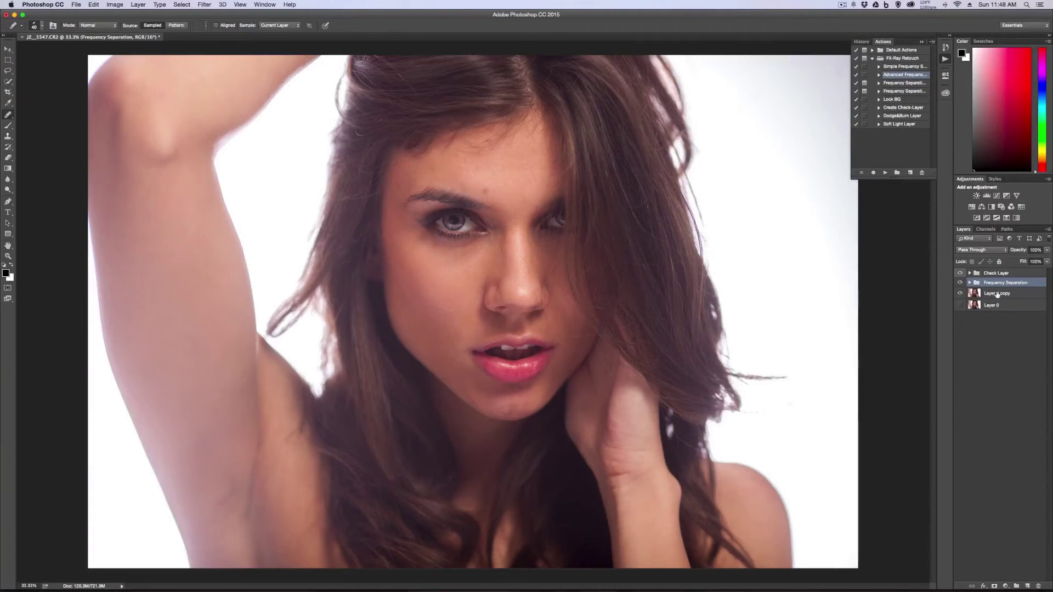
Duplicate the Check Layer group, the Frequency Separation group and Layer 0 copy together.
{"action": "left_click", "coordinate": [988, 295]}
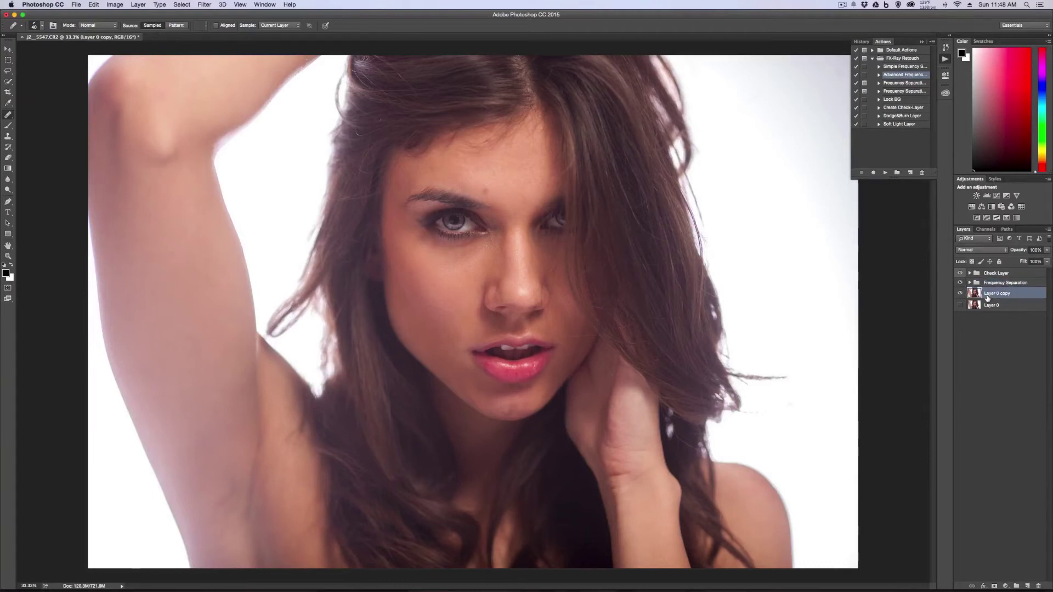
{"action": "left_click", "coordinate": [1007, 275], "text": "shift"}
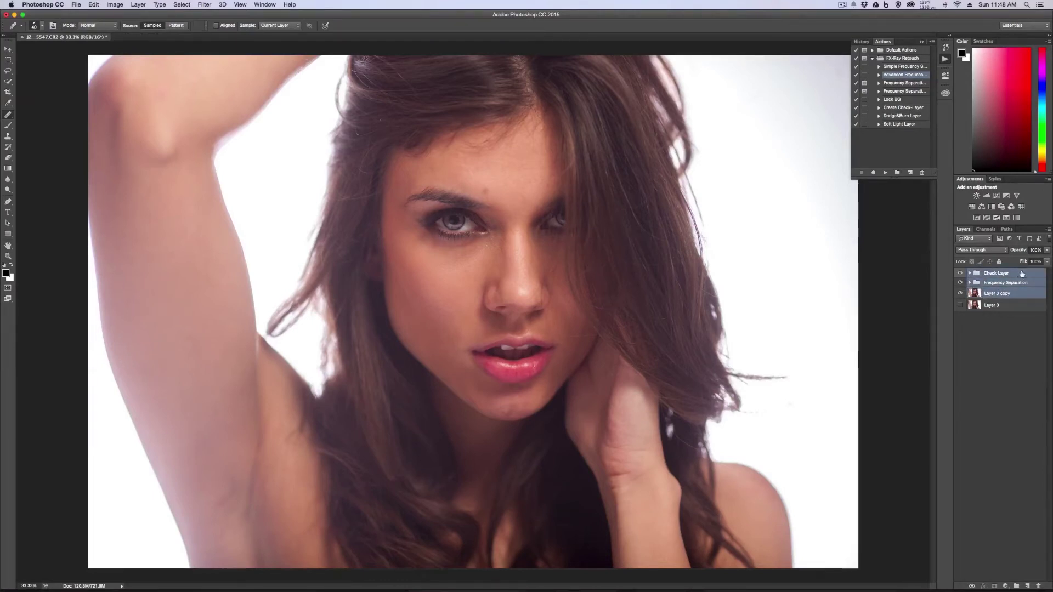
{"action": "right_click", "coordinate": [1011, 275]}
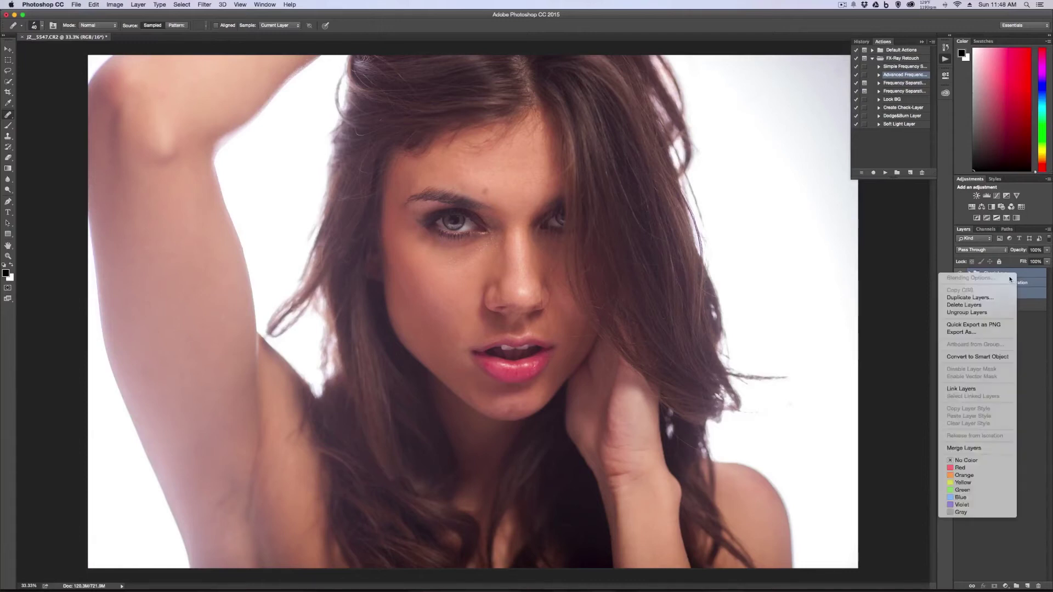
{"action": "left_click", "coordinate": [1030, 323]}
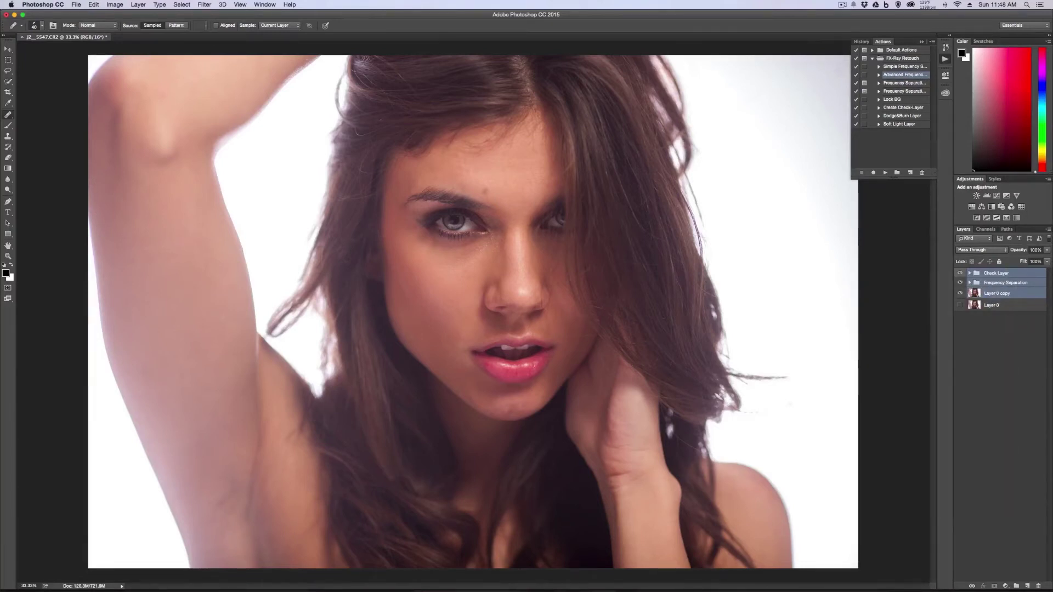
{"action": "key", "text": "super+j"}
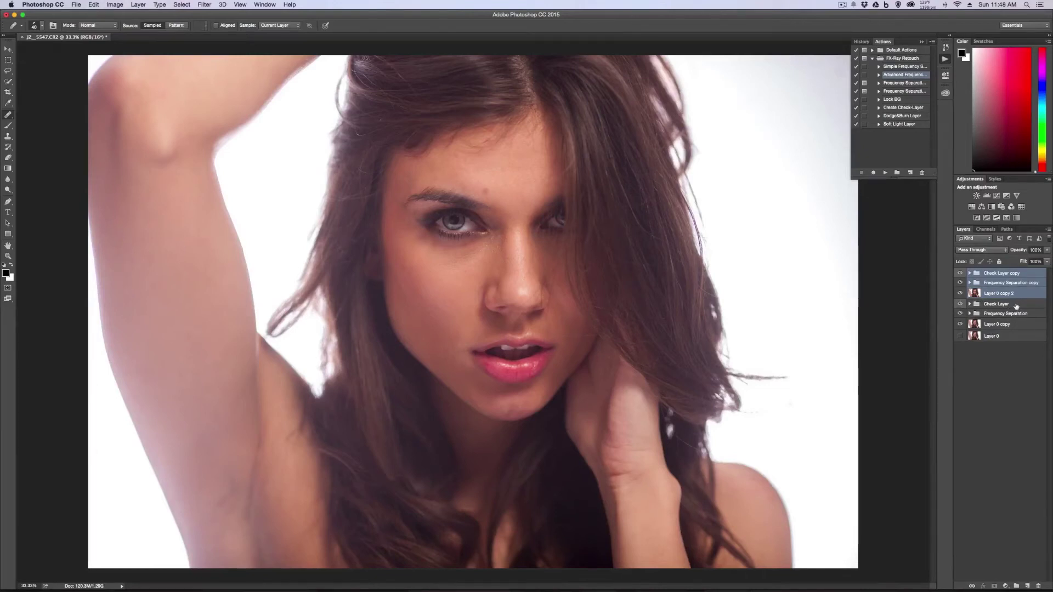
Group the original Check Layer, Frequency Separation and Layer 0 copy, name the group Frequency Separation and hide it.
{"action": "left_click", "coordinate": [1018, 305]}
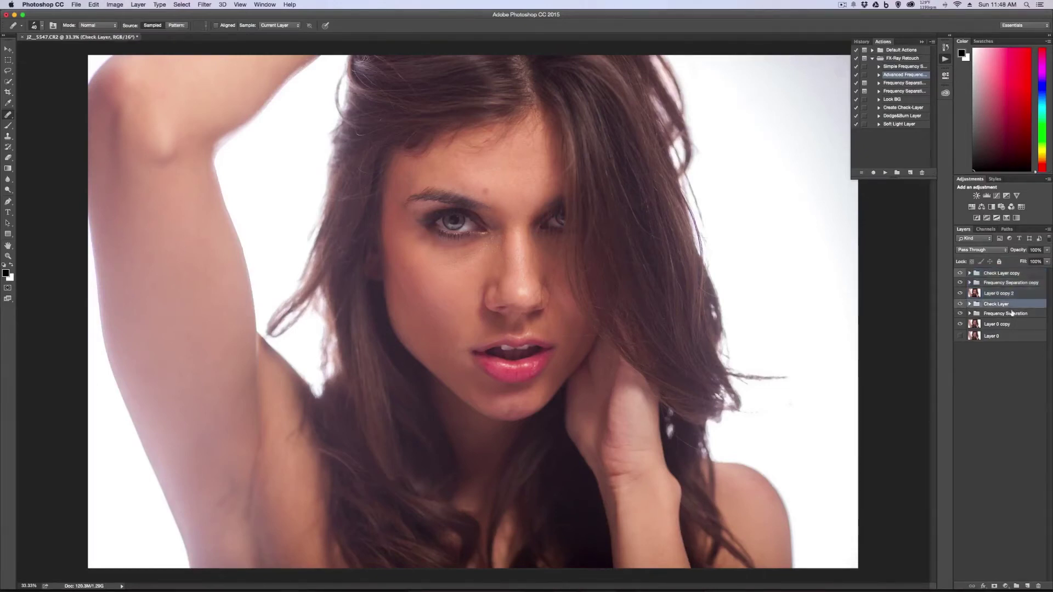
{"action": "left_click", "coordinate": [1018, 327], "text": "shift"}
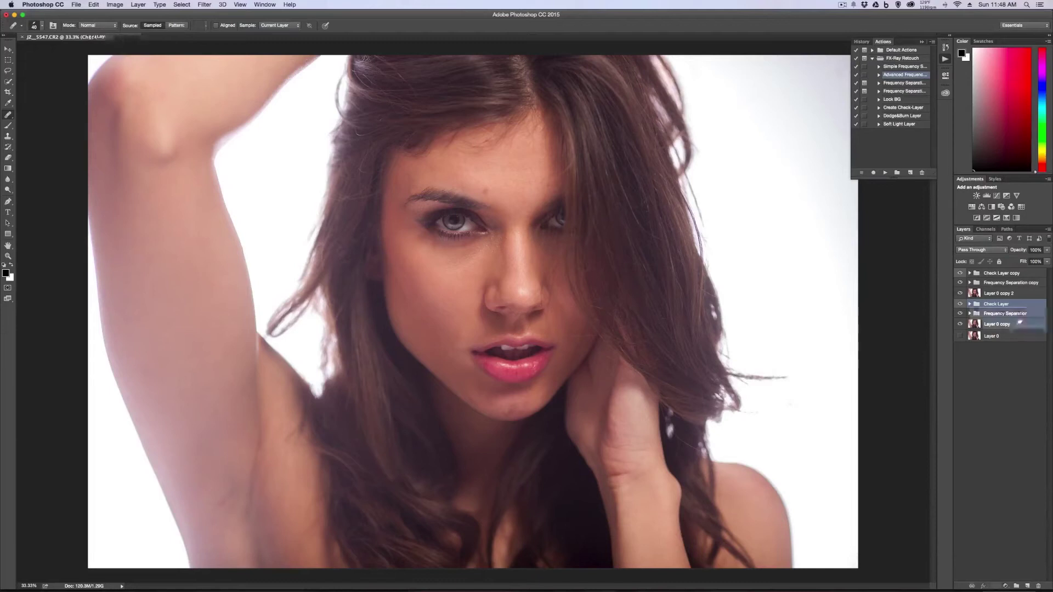
{"action": "right_click", "coordinate": [1018, 307]}
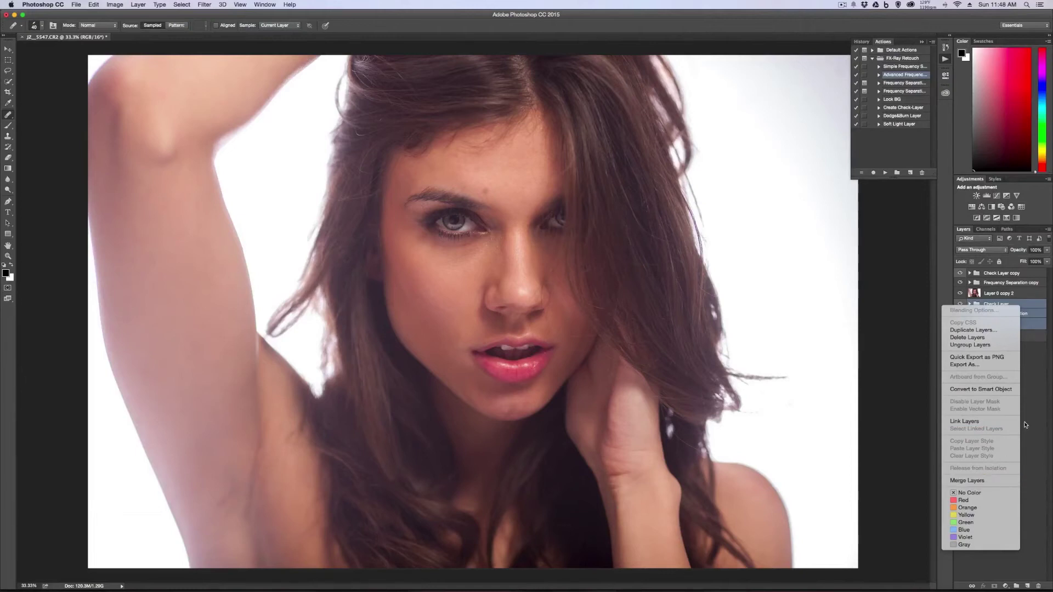
{"action": "left_click", "coordinate": [1038, 398]}
{"action": "left_click_drag", "start_coordinate": [1024, 308], "coordinate": [1016, 586]}
{"action": "double_click", "coordinate": [1001, 307]}
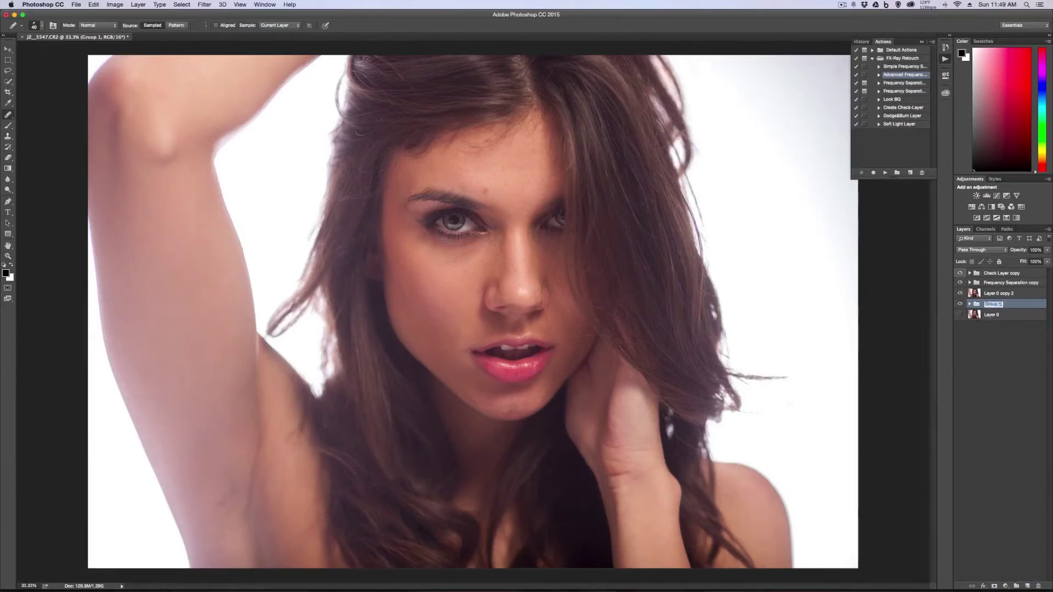
{"action": "type", "text": "Frequency Separation"}
{"action": "key", "text": "Return"}
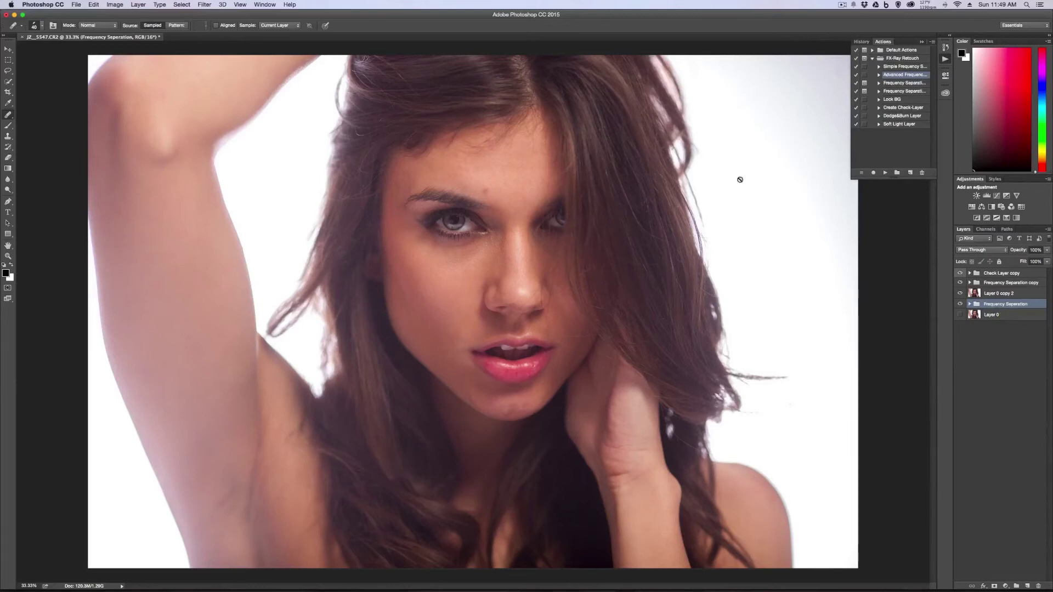
{"action": "left_click", "coordinate": [960, 304]}
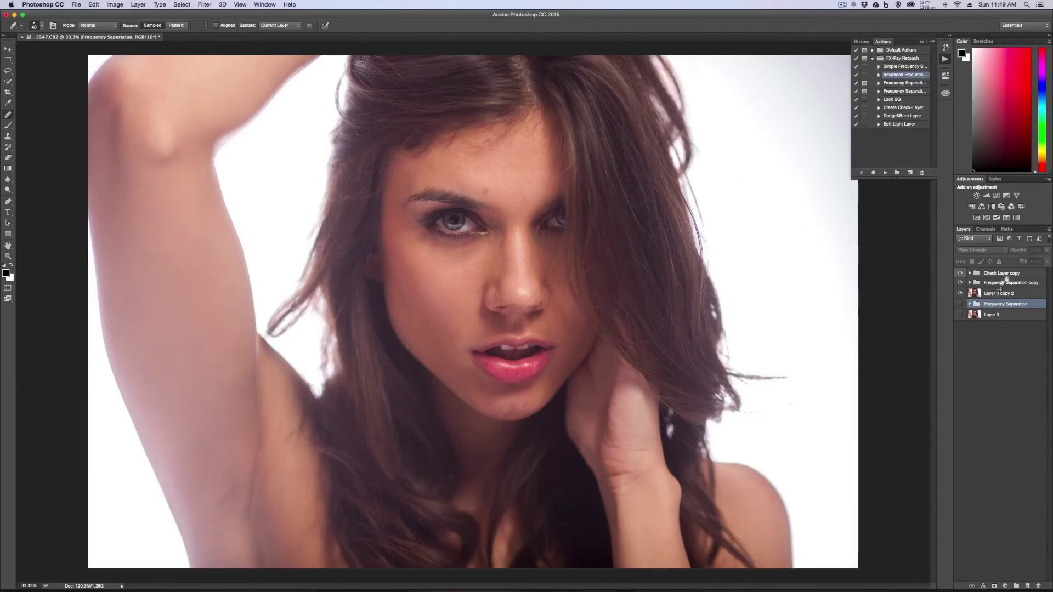
Merge Check Layer copy, Frequency Separation copy and Layer 0 copy 2 into a single layer.
{"action": "left_click", "coordinate": [1000, 275]}
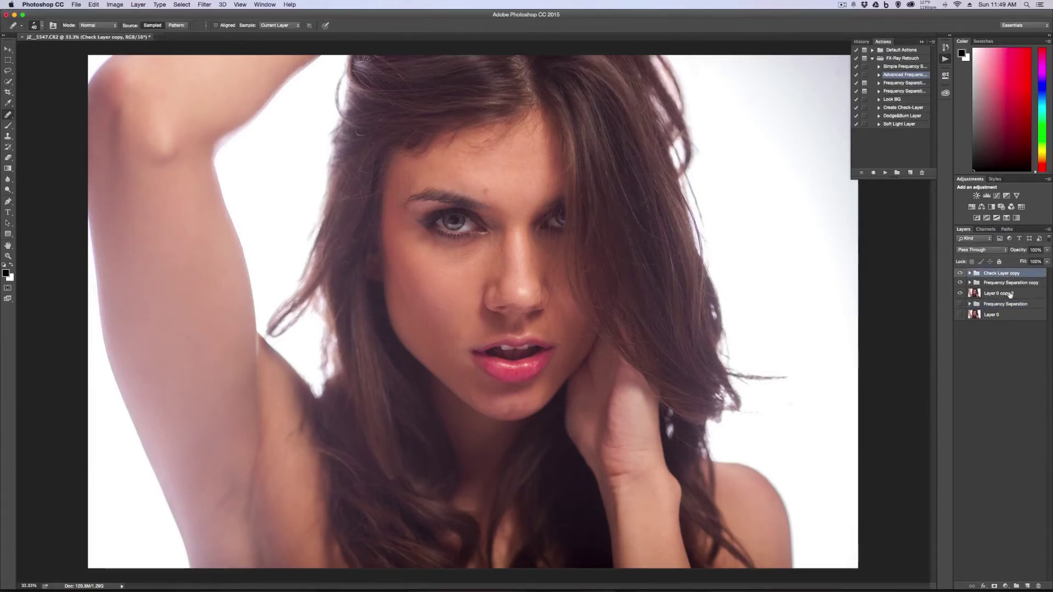
{"action": "left_click", "coordinate": [1008, 295], "text": "shift"}
{"action": "right_click", "coordinate": [1006, 281]}
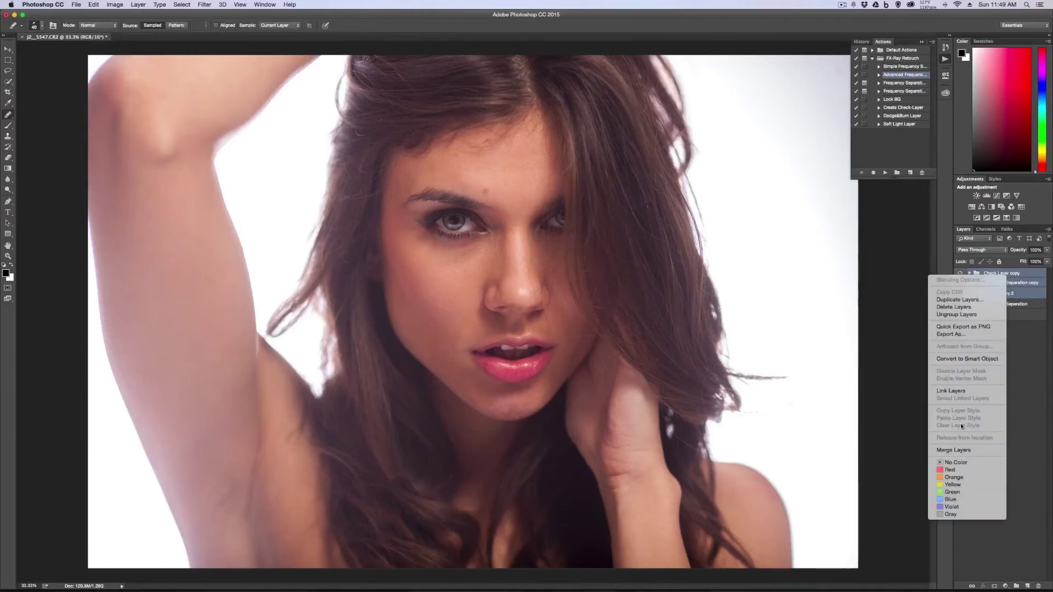
{"action": "left_click", "coordinate": [957, 450]}
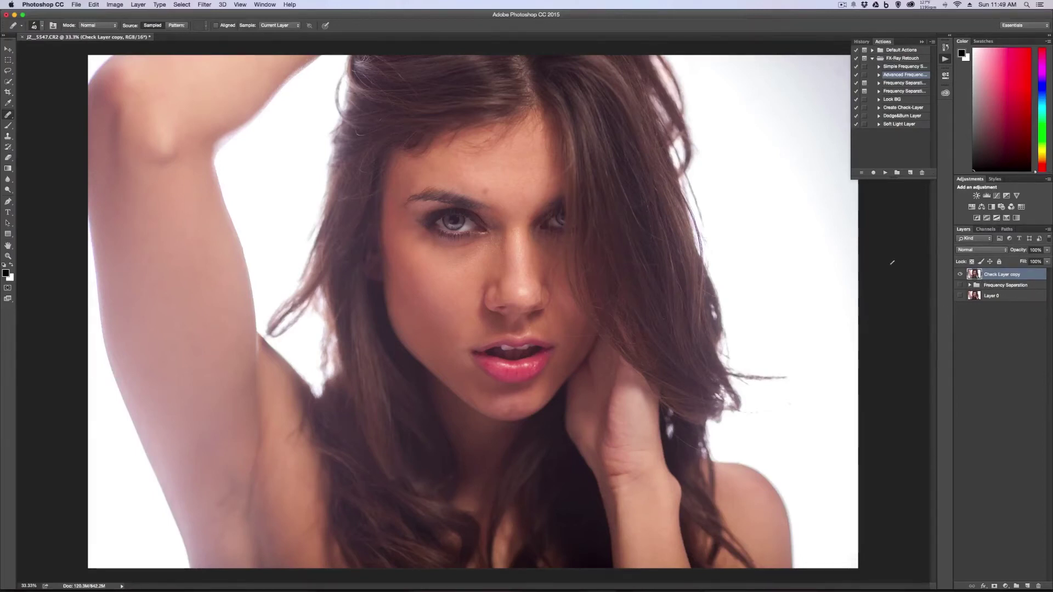
Set up the Clone Stamp at 30% opacity and 30% flow with the chin in close view.
{"action": "key", "text": "s"}
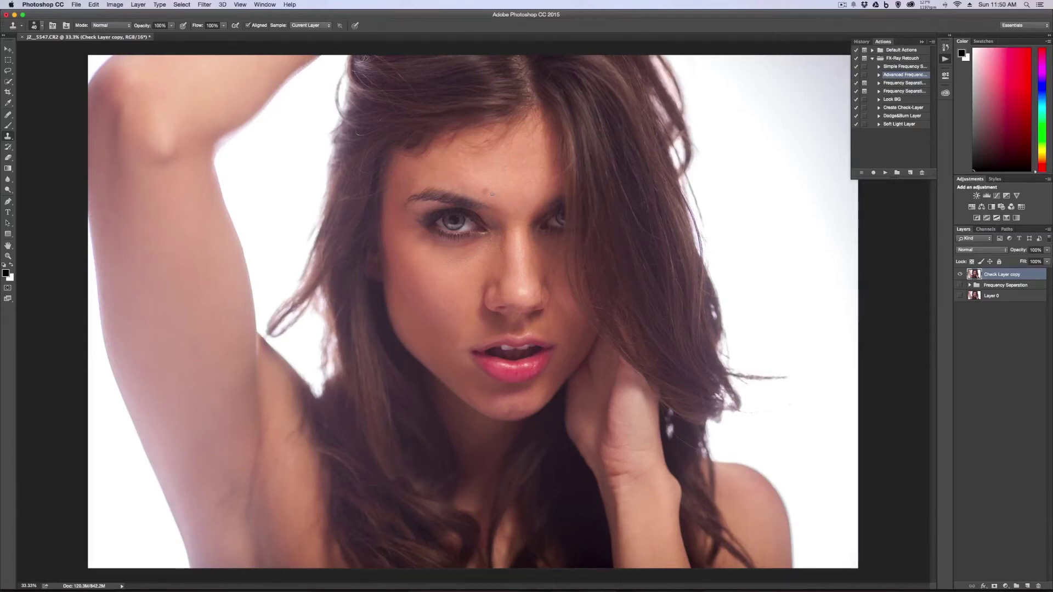
{"action": "key", "text": "bracketright"}
{"action": "key", "text": "bracketright"}
{"action": "left_click", "coordinate": [499, 192], "text": "alt"}
{"action": "left_click", "coordinate": [513, 425]}
{"action": "left_click", "coordinate": [514, 424]}
{"action": "key", "text": "super+plus"}
{"action": "key", "text": "super+plus"}
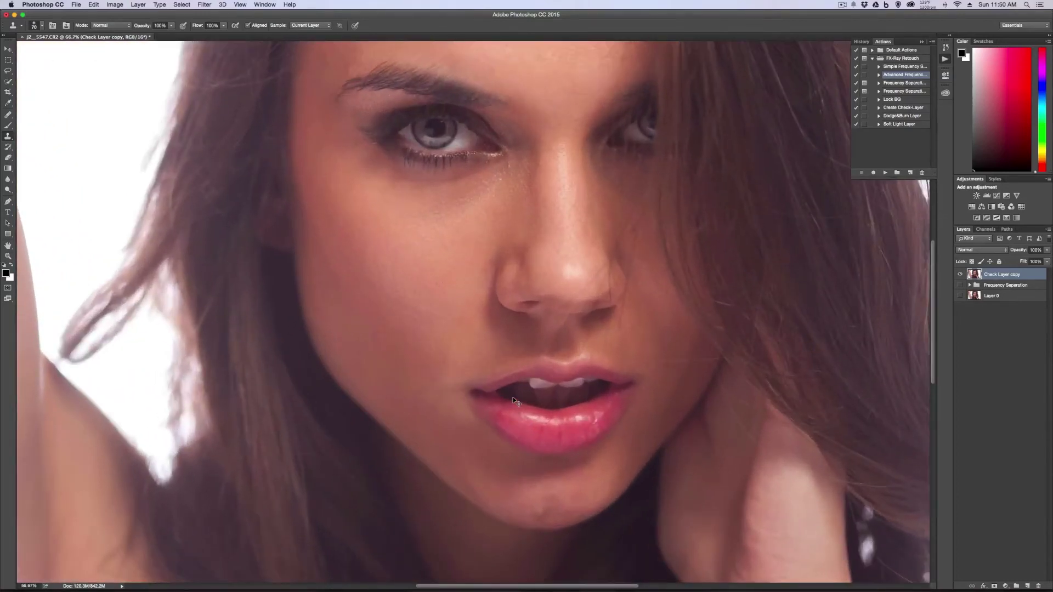
{"action": "left_click_drag", "start_coordinate": [361, 429], "coordinate": [322, 281]}
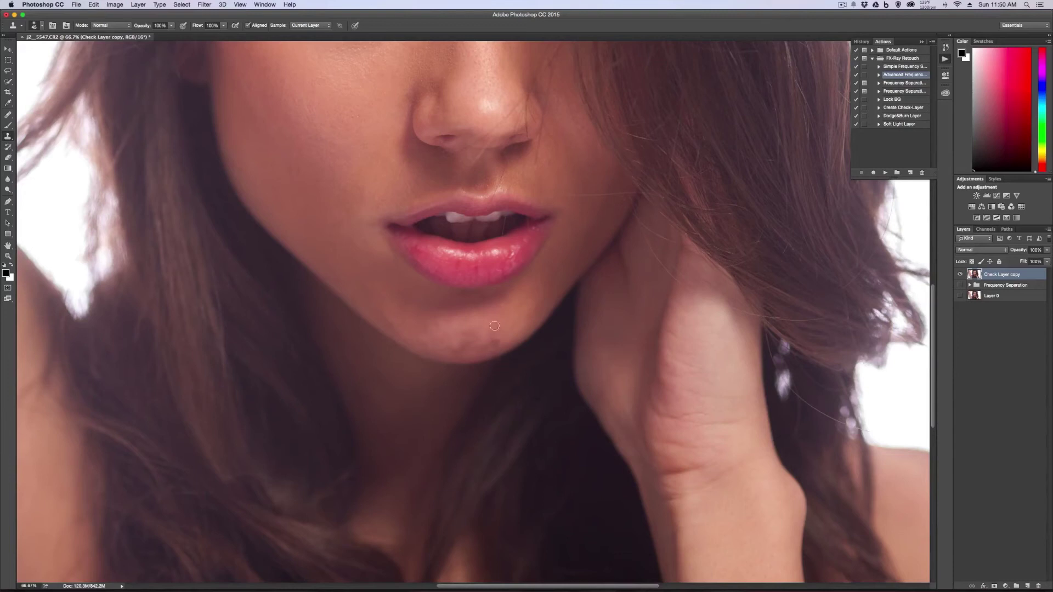
{"action": "left_click_drag", "start_coordinate": [145, 25], "coordinate": [114, 26]}
{"action": "left_click_drag", "start_coordinate": [199, 26], "coordinate": [169, 25]}
Blend away the leftover spots on the chin and above the inner eyebrow with the Clone Stamp.
{"action": "left_click_drag", "start_coordinate": [447, 223], "coordinate": [385, 348]}
{"action": "scroll", "coordinate": [385, 348], "scroll_direction": "up", "scroll_amount": 6}
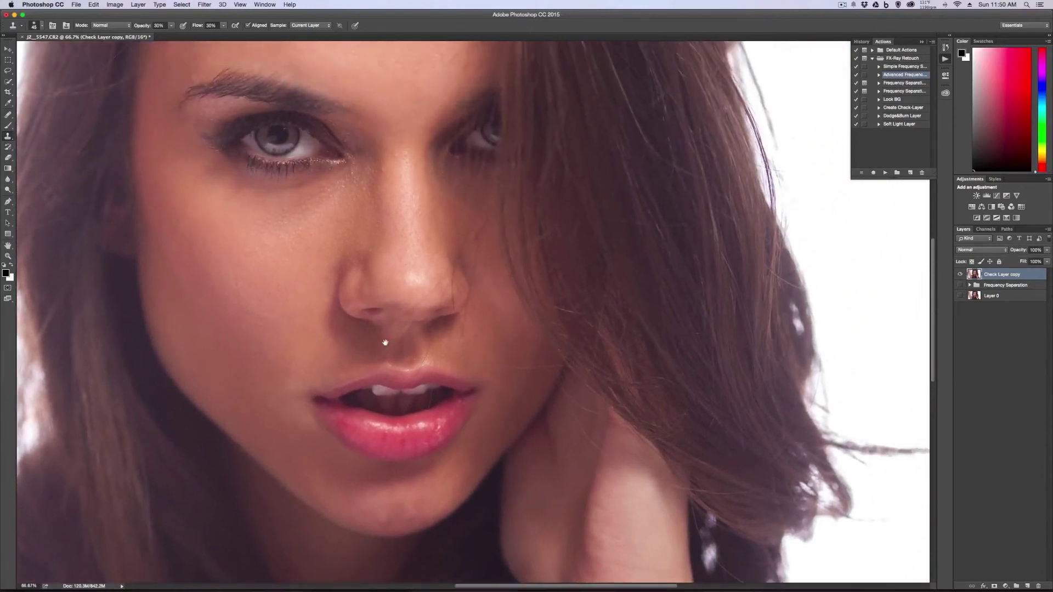
{"action": "scroll", "coordinate": [411, 358], "scroll_direction": "up", "scroll_amount": 5}
{"action": "scroll", "coordinate": [411, 358], "scroll_direction": "left", "scroll_amount": 2}
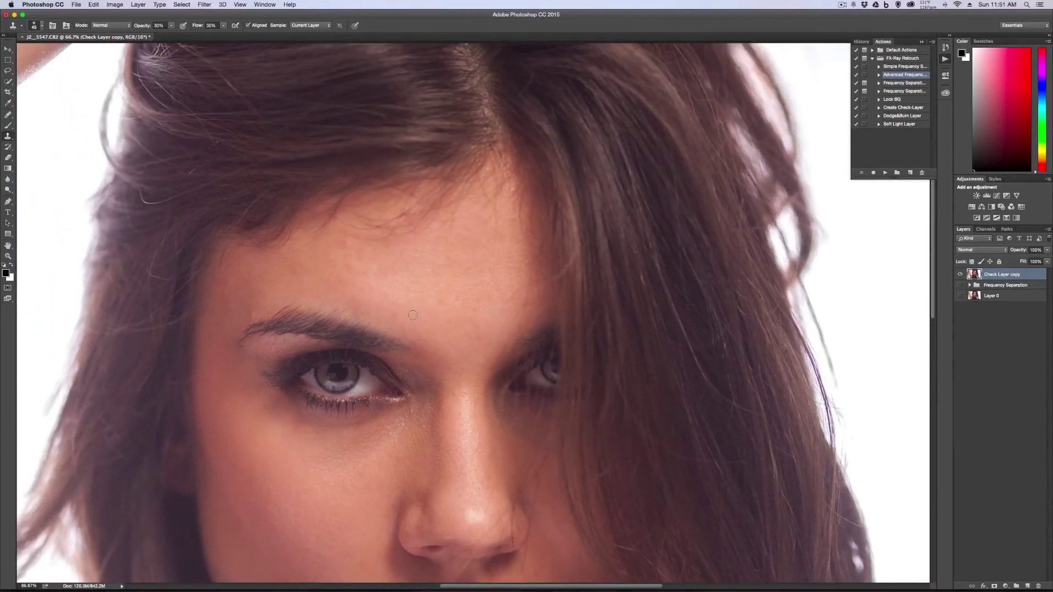
{"action": "key", "text": "super+minus"}
{"action": "key", "text": "super+minus"}
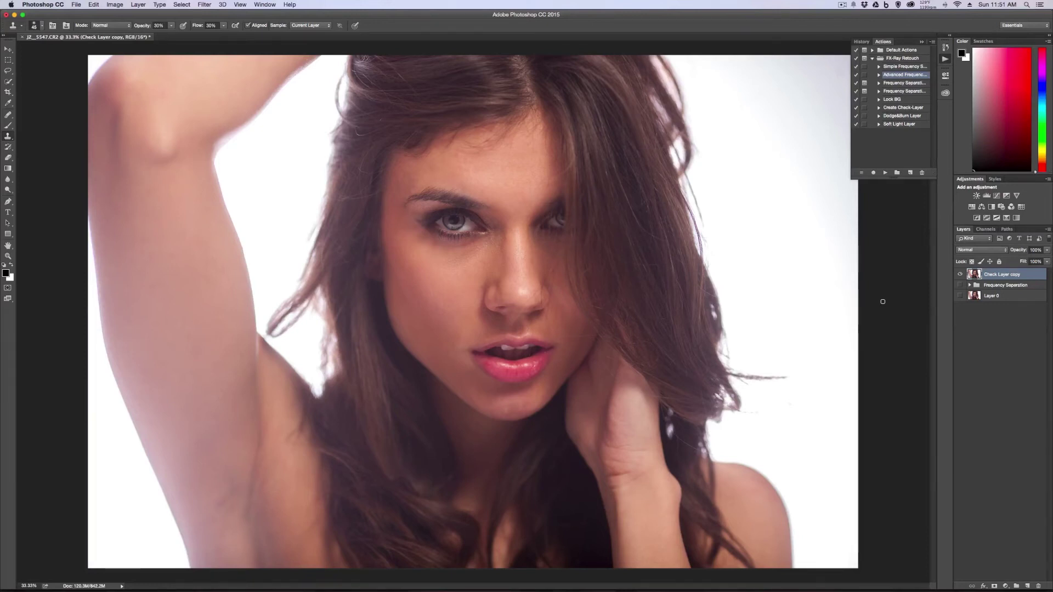
Save the retouched portrait, switch to Lightroom and compare the edited TIFF with the original CR2.
{"action": "left_click", "coordinate": [921, 42]}
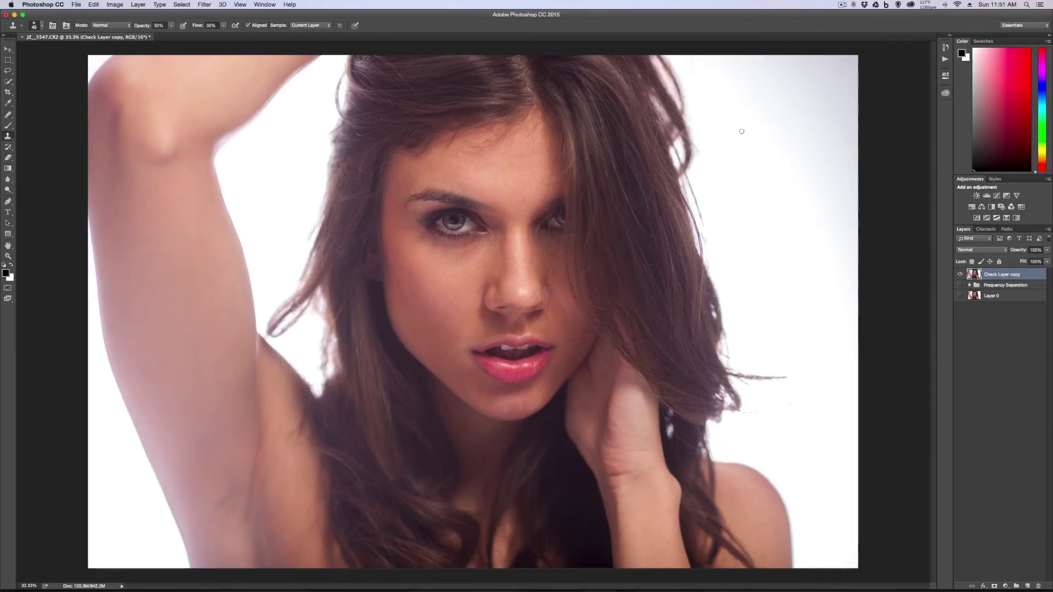
{"action": "key", "text": "super+s"}
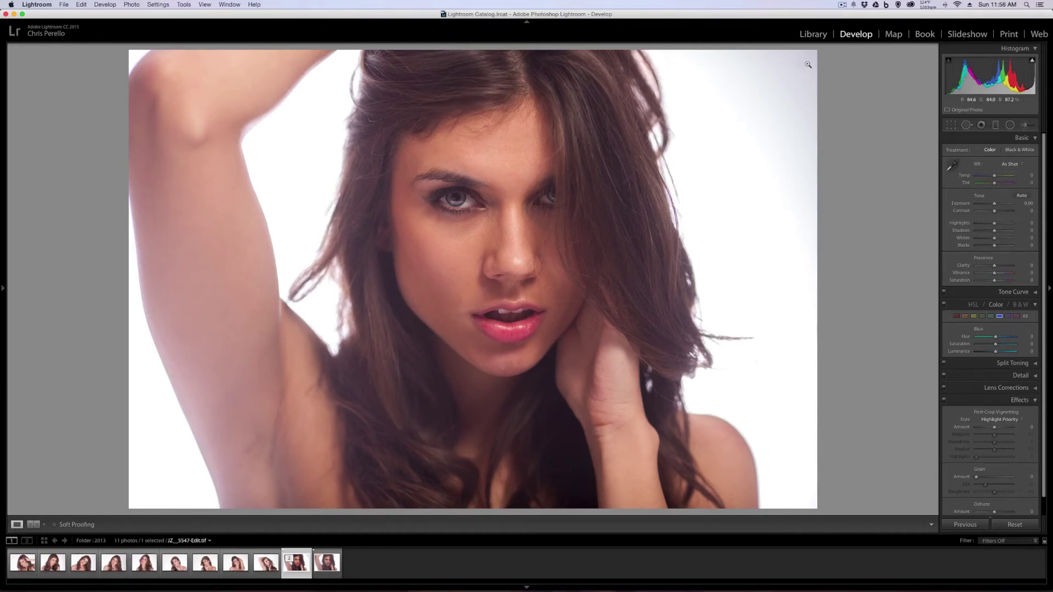
{"action": "key", "text": "Right"}
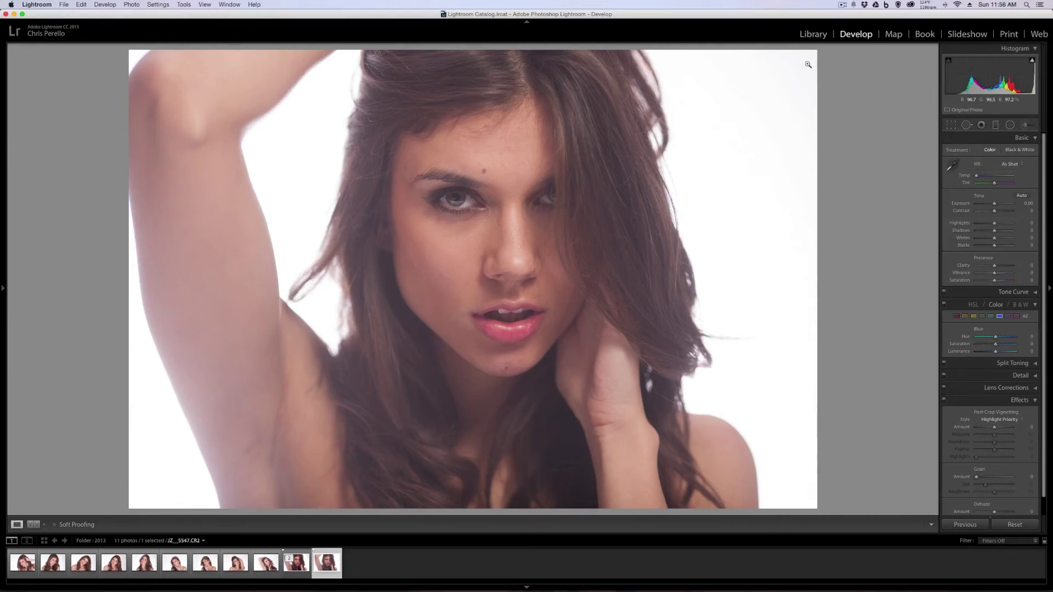
{"action": "key", "text": "Left"}
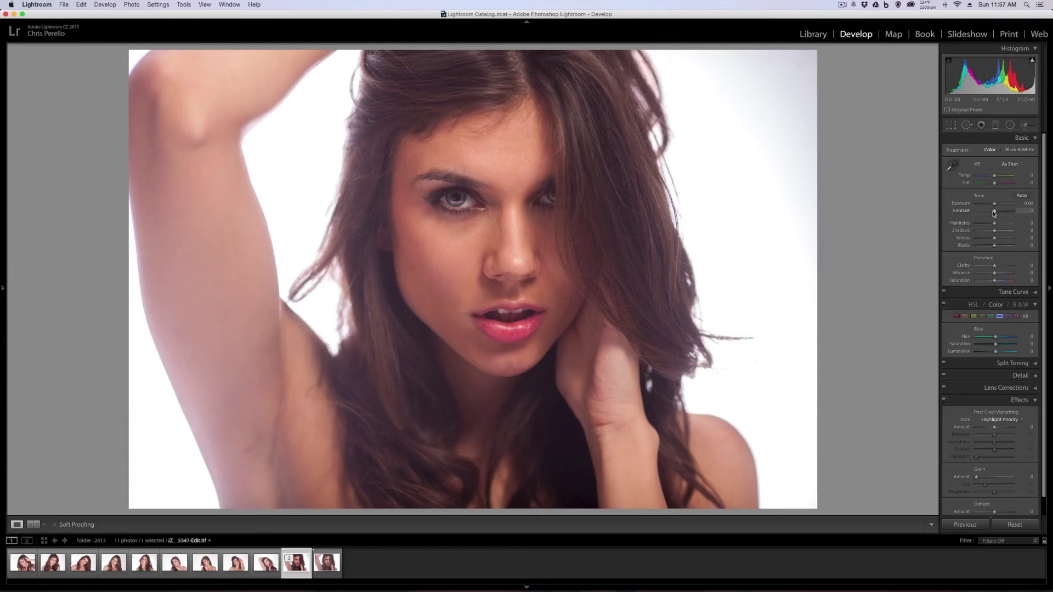
Raise the edited portrait's Contrast to +19 and lower its Saturation to -9.
{"action": "left_click_drag", "start_coordinate": [994, 213], "coordinate": [1001, 218]}
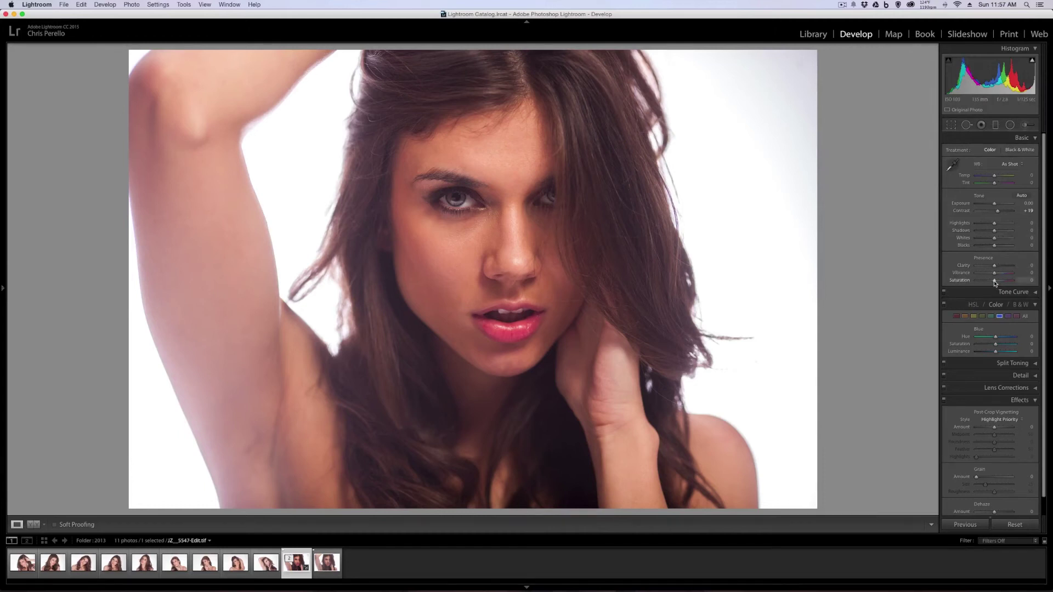
{"action": "left_click_drag", "start_coordinate": [995, 283], "coordinate": [994, 283]}
Sharpen both irises using an adjustment brush with Sharpness 25 and brush size 6.
{"action": "left_click", "coordinate": [1024, 126]}
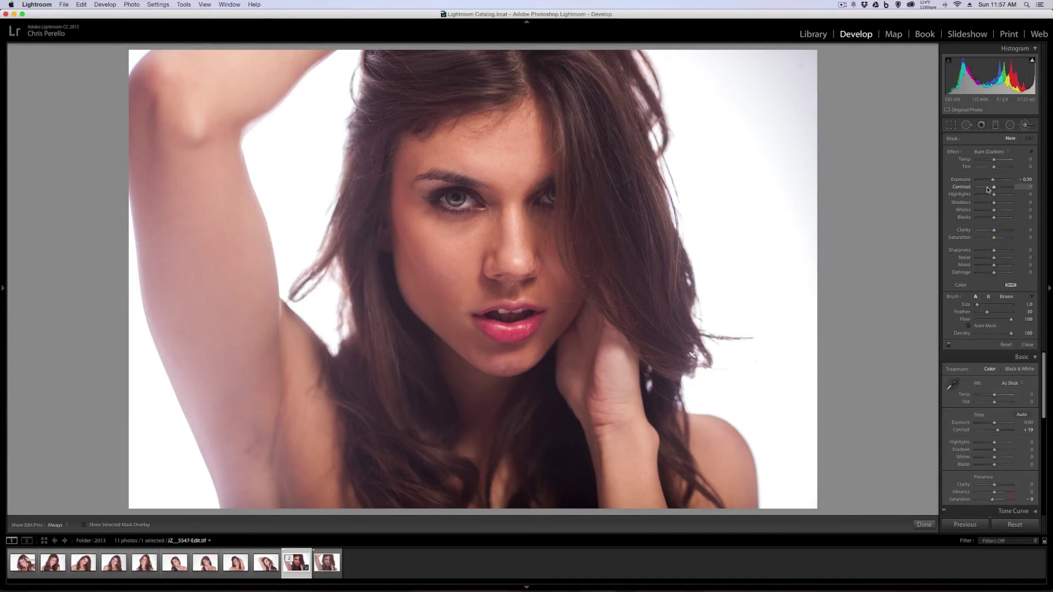
{"action": "left_click", "coordinate": [1001, 151]}
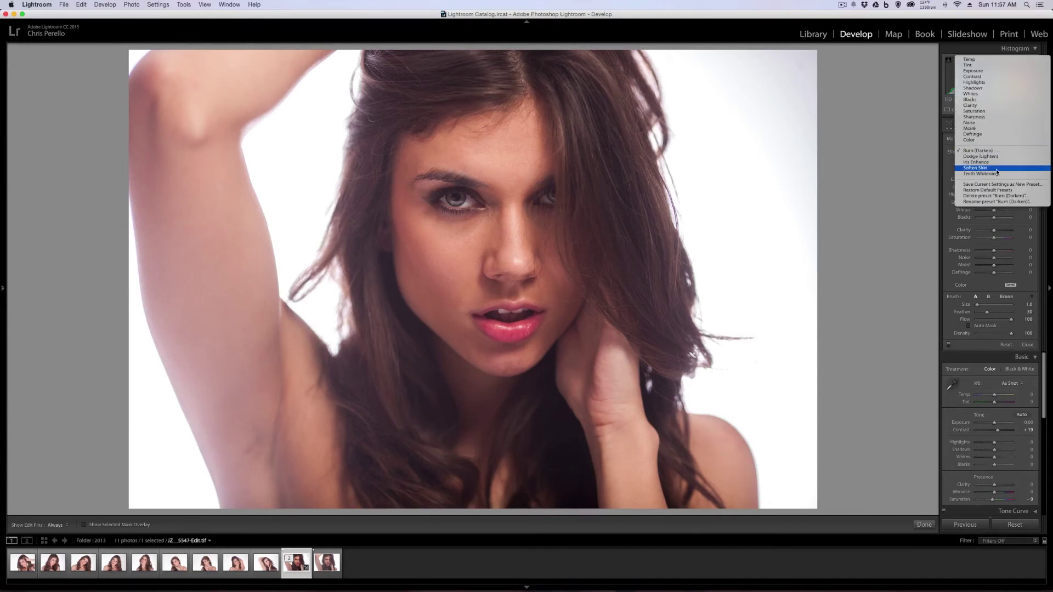
{"action": "left_click", "coordinate": [991, 117]}
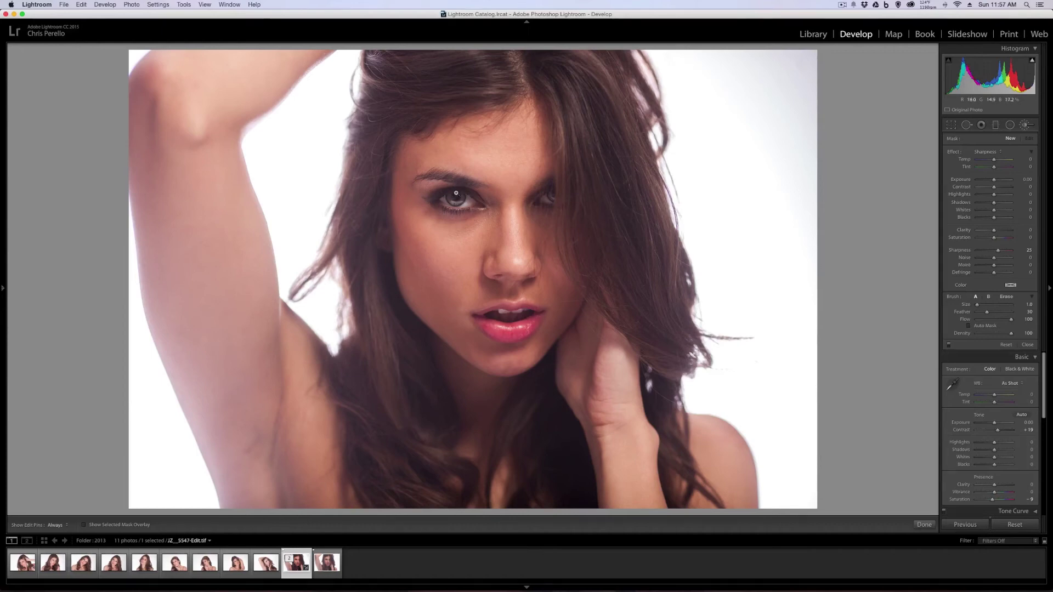
{"action": "key", "text": "z"}
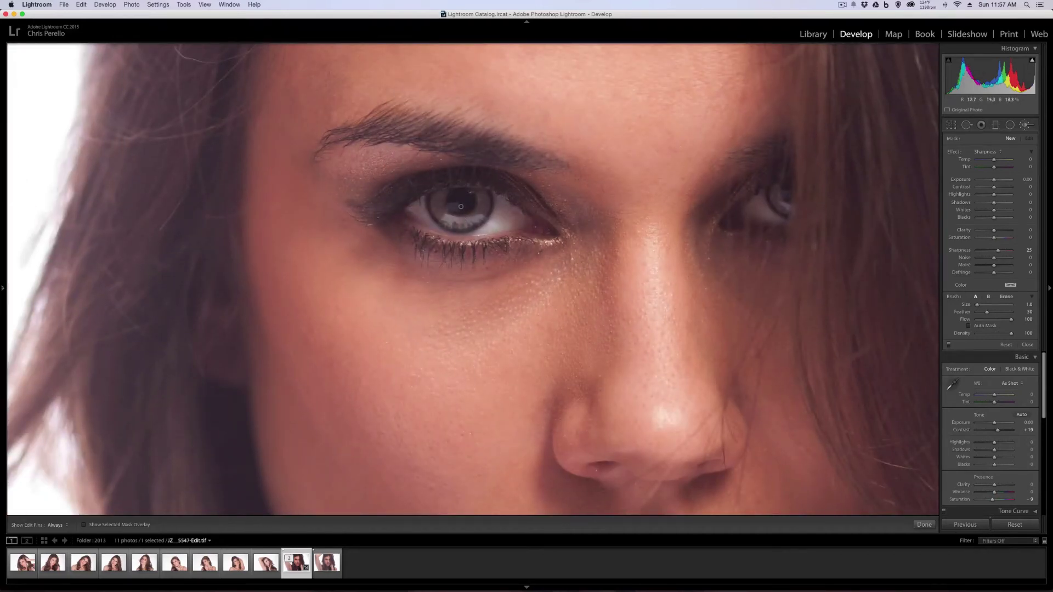
{"action": "key", "text": "bracketright"}
{"action": "key", "text": "h"}
{"action": "key", "text": "h"}
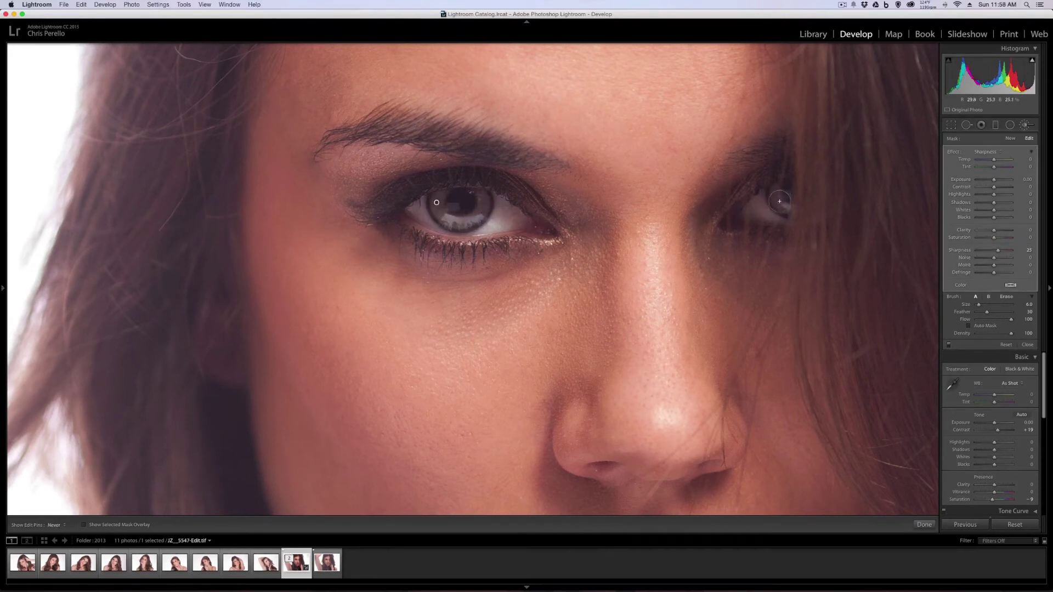
{"action": "key", "text": "k"}
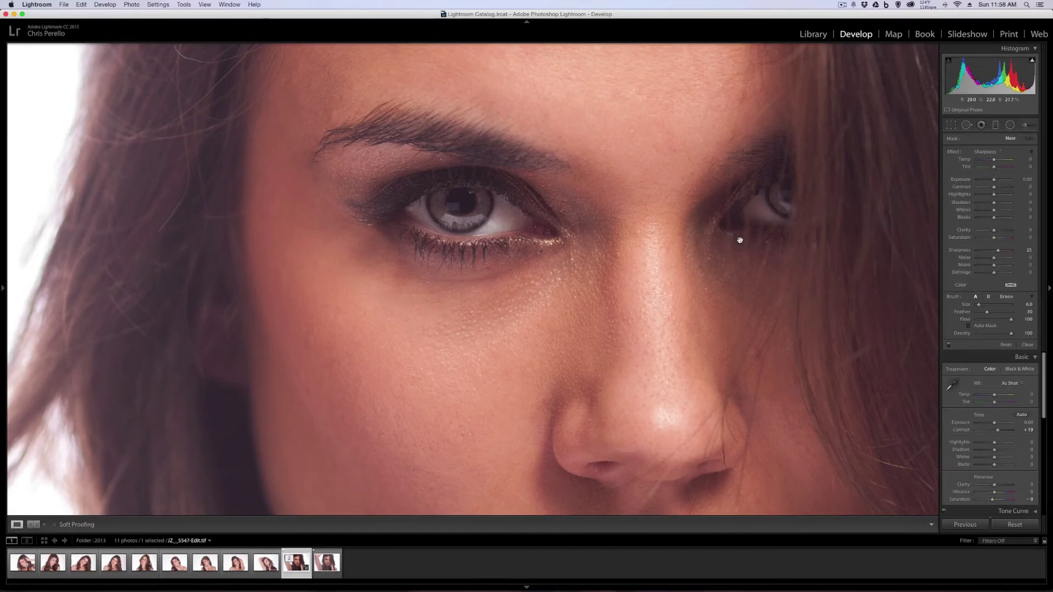
{"action": "left_click", "coordinate": [737, 243]}
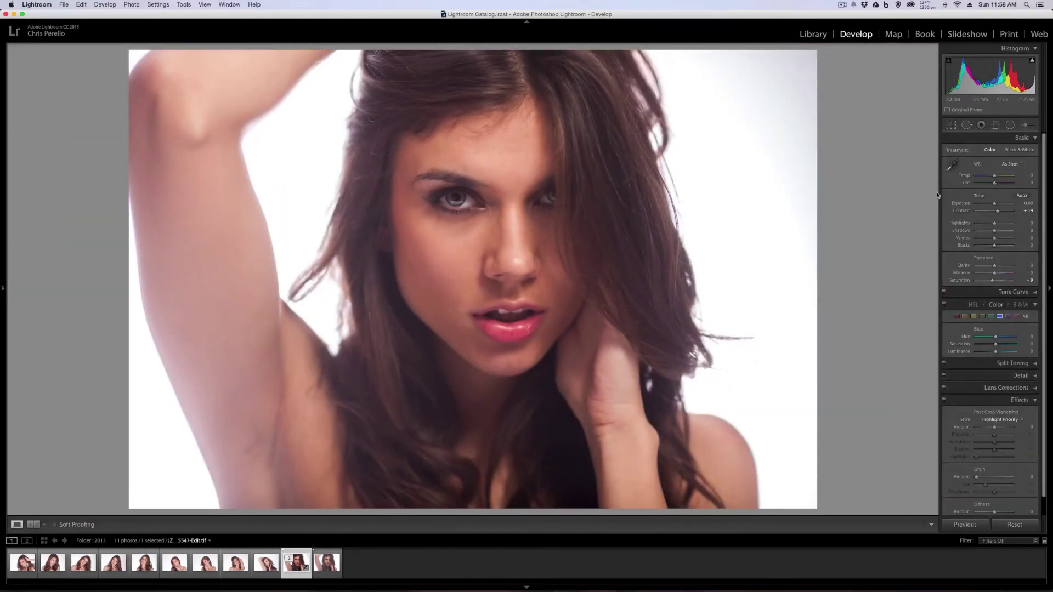
Paint the crown and the hair falling over the face with a new adjustment brush set to Clarity 50 and size 6.
{"action": "left_click", "coordinate": [1026, 126]}
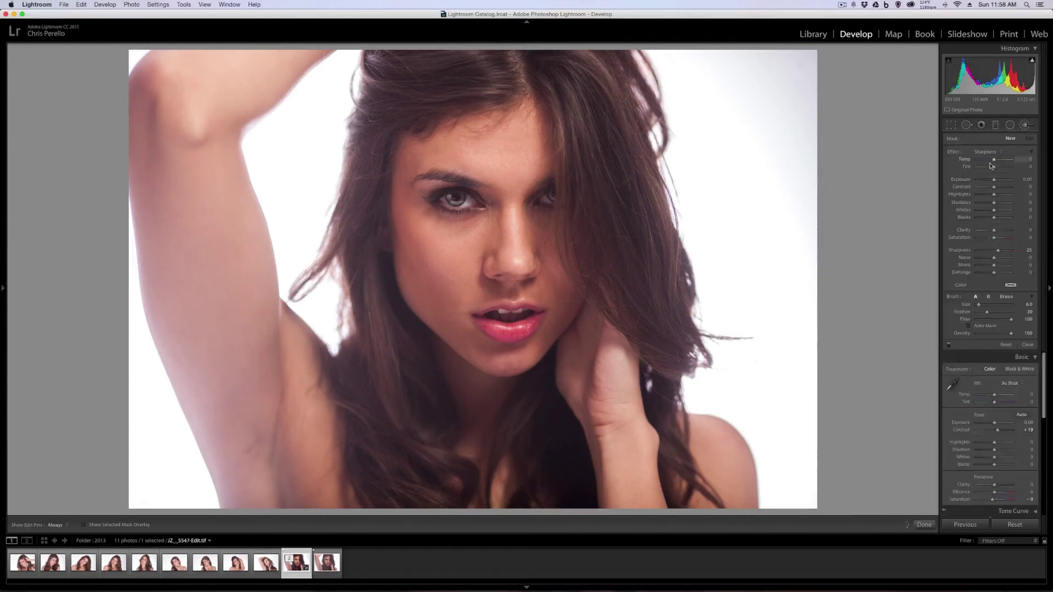
{"action": "left_click", "coordinate": [995, 152]}
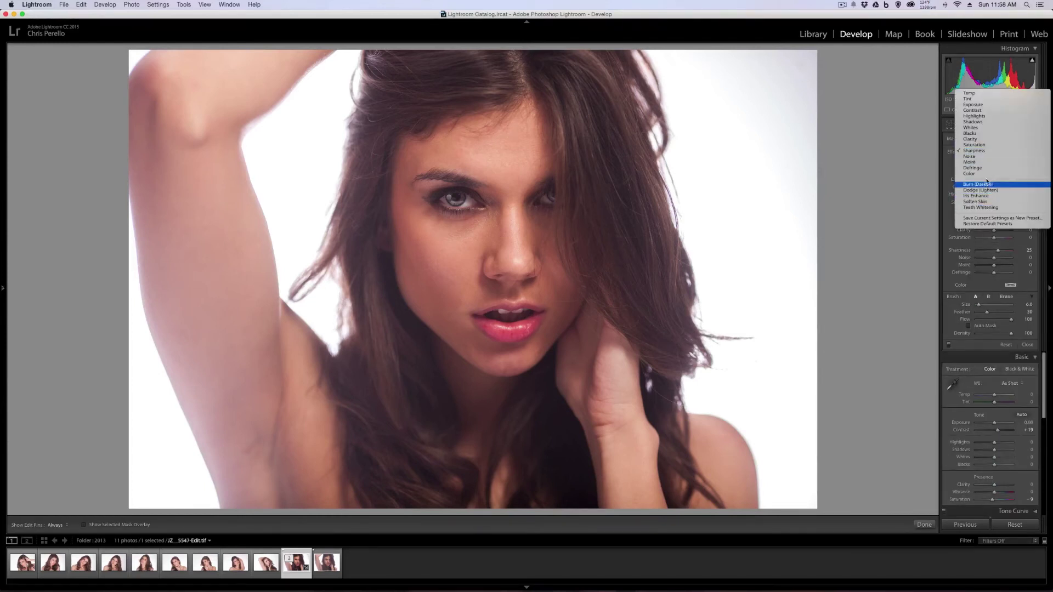
{"action": "left_click", "coordinate": [970, 138]}
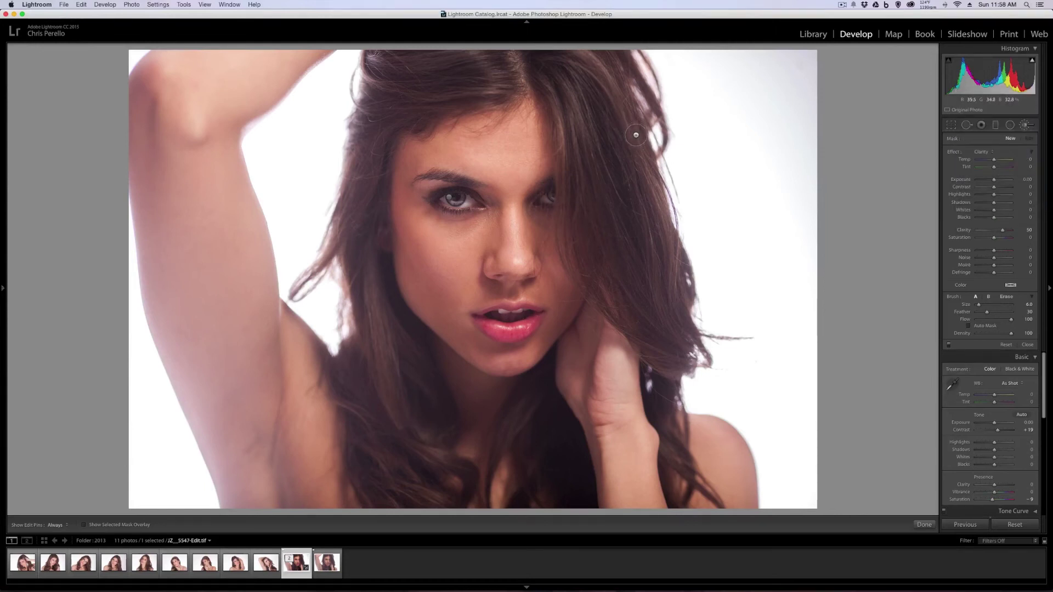
{"action": "key", "text": "h"}
{"action": "mouse_move", "coordinate": [640, 174]}
{"action": "left_mouse_down"}
{"action": "mouse_move", "coordinate": [610, 180]}
{"action": "mouse_move", "coordinate": [586, 138]}
{"action": "mouse_move", "coordinate": [578, 230]}
{"action": "mouse_move", "coordinate": [593, 274]}
{"action": "mouse_move", "coordinate": [599, 206]}
{"action": "mouse_move", "coordinate": [630, 251]}
{"action": "mouse_move", "coordinate": [647, 242]}
{"action": "mouse_move", "coordinate": [646, 191]}
{"action": "mouse_move", "coordinate": [659, 204]}
{"action": "mouse_move", "coordinate": [684, 271]}
{"action": "mouse_move", "coordinate": [682, 335]}
{"action": "mouse_move", "coordinate": [646, 269]}
{"action": "mouse_move", "coordinate": [671, 339]}
{"action": "mouse_move", "coordinate": [605, 302]}
{"action": "mouse_move", "coordinate": [668, 349]}
{"action": "mouse_move", "coordinate": [657, 324]}
{"action": "mouse_move", "coordinate": [676, 354]}
{"action": "mouse_move", "coordinate": [641, 311]}
{"action": "mouse_move", "coordinate": [595, 66]}
{"action": "mouse_move", "coordinate": [515, 57]}
{"action": "left_mouse_up"}
{"action": "left_click_drag", "start_coordinate": [427, 56], "coordinate": [393, 60]}
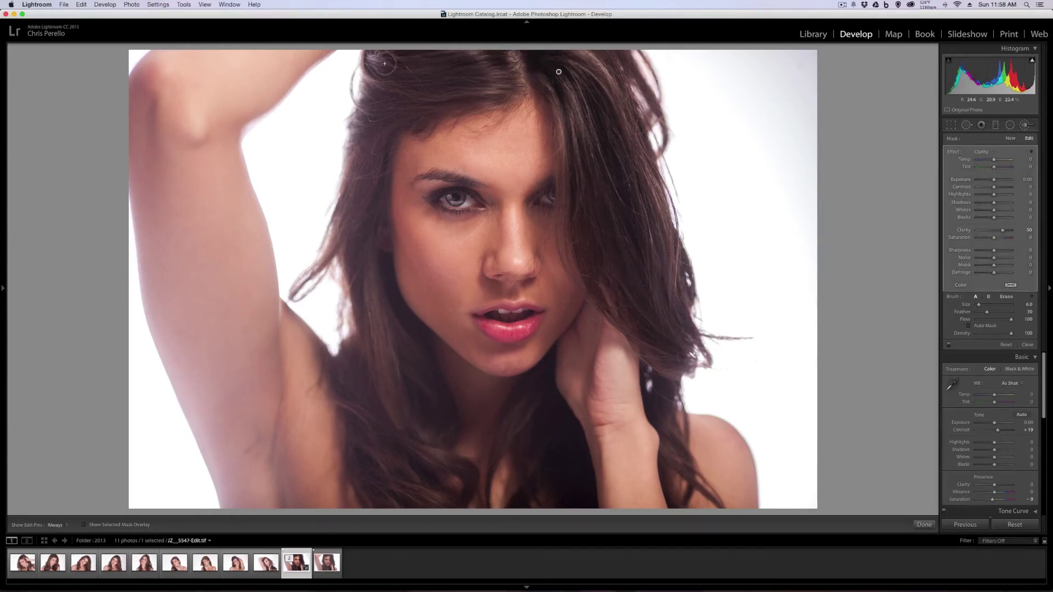
{"action": "key", "text": "h"}
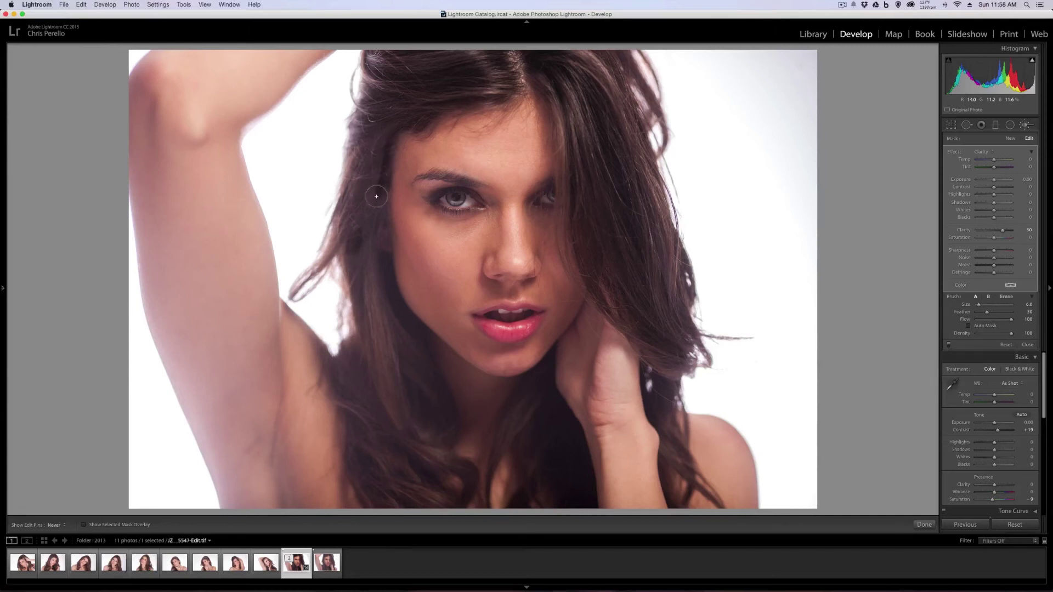
Extend the clarity brushing down the hair beside the uncovered cheek and raise the brush Feather to 64.
{"action": "mouse_move", "coordinate": [374, 221]}
{"action": "left_mouse_down"}
{"action": "mouse_move", "coordinate": [378, 294]}
{"action": "mouse_move", "coordinate": [357, 207]}
{"action": "mouse_move", "coordinate": [346, 231]}
{"action": "left_mouse_up"}
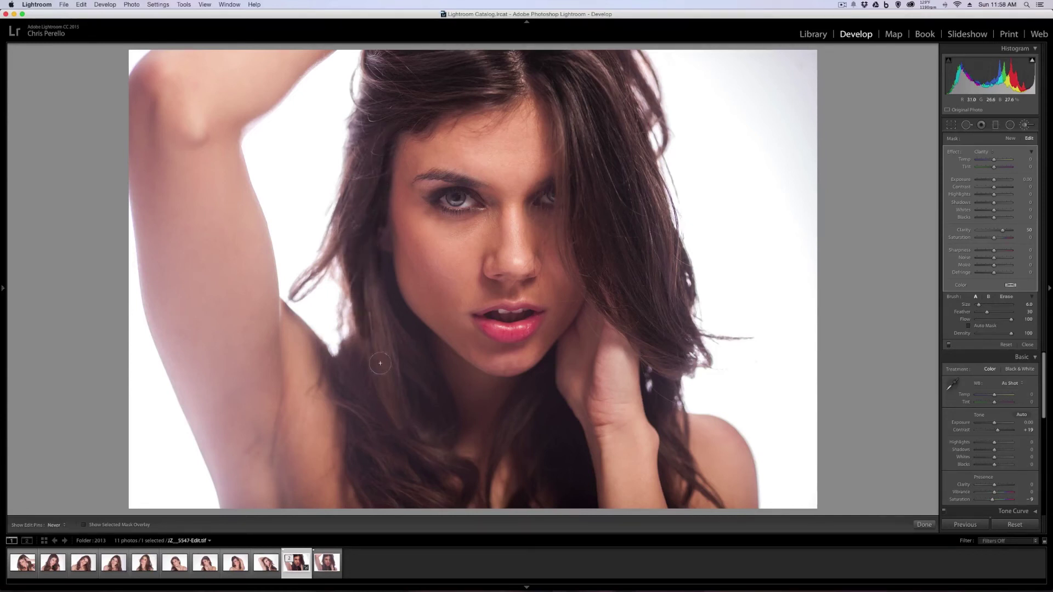
{"action": "mouse_move", "coordinate": [376, 266]}
{"action": "left_mouse_down"}
{"action": "mouse_move", "coordinate": [382, 286]}
{"action": "mouse_move", "coordinate": [371, 259]}
{"action": "mouse_move", "coordinate": [436, 419]}
{"action": "mouse_move", "coordinate": [357, 351]}
{"action": "mouse_move", "coordinate": [346, 367]}
{"action": "mouse_move", "coordinate": [375, 383]}
{"action": "left_mouse_up"}
{"action": "key", "text": "h"}
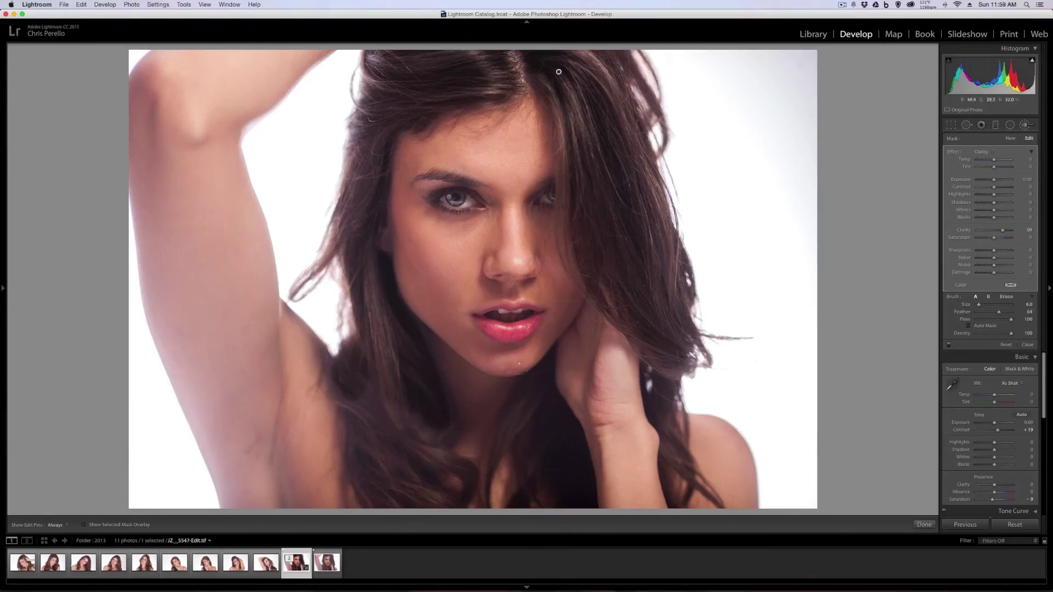
{"action": "key", "text": "h"}
{"action": "key", "text": "h"}
{"action": "key", "text": "h"}
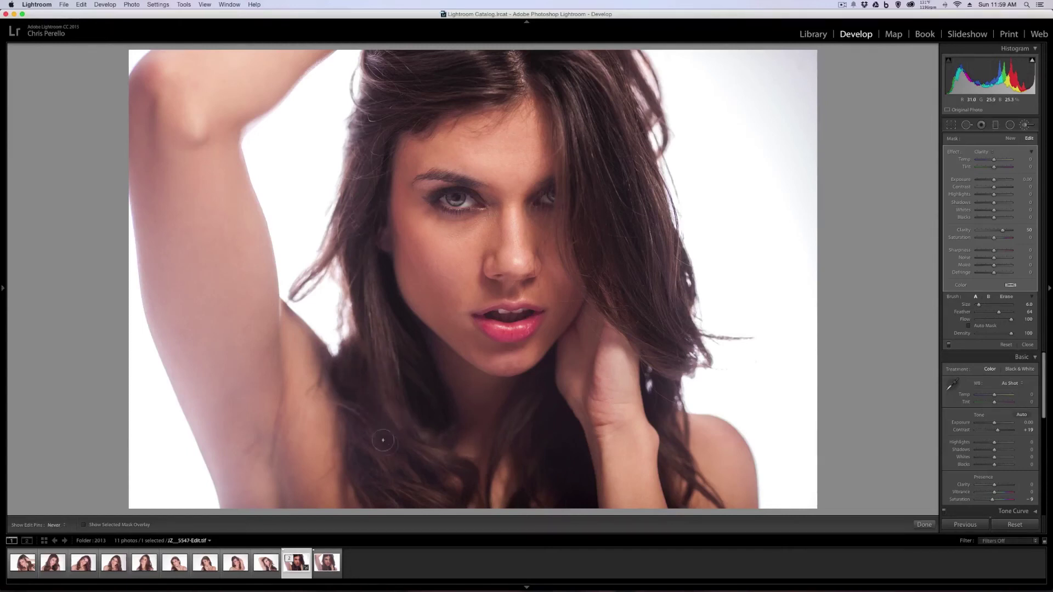
Brush clarity into the lower curls across the chest, reducing the brush size to 3 for the narrow strands.
{"action": "mouse_move", "coordinate": [430, 474]}
{"action": "left_mouse_down"}
{"action": "mouse_move", "coordinate": [438, 485]}
{"action": "mouse_move", "coordinate": [425, 470]}
{"action": "mouse_move", "coordinate": [450, 471]}
{"action": "mouse_move", "coordinate": [456, 494]}
{"action": "left_mouse_up"}
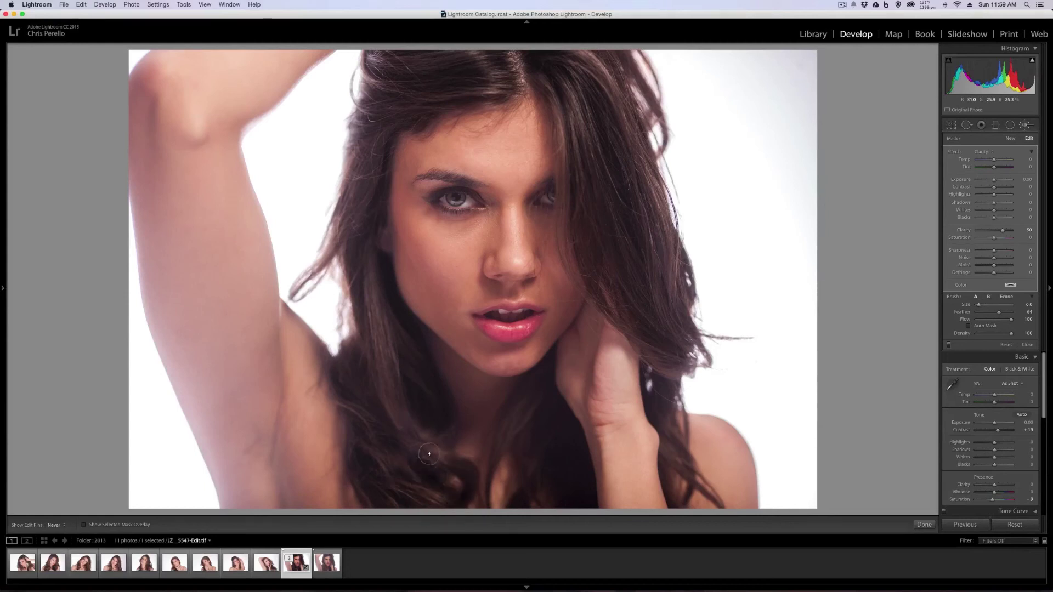
{"action": "key", "text": "h"}
{"action": "key", "text": "h"}
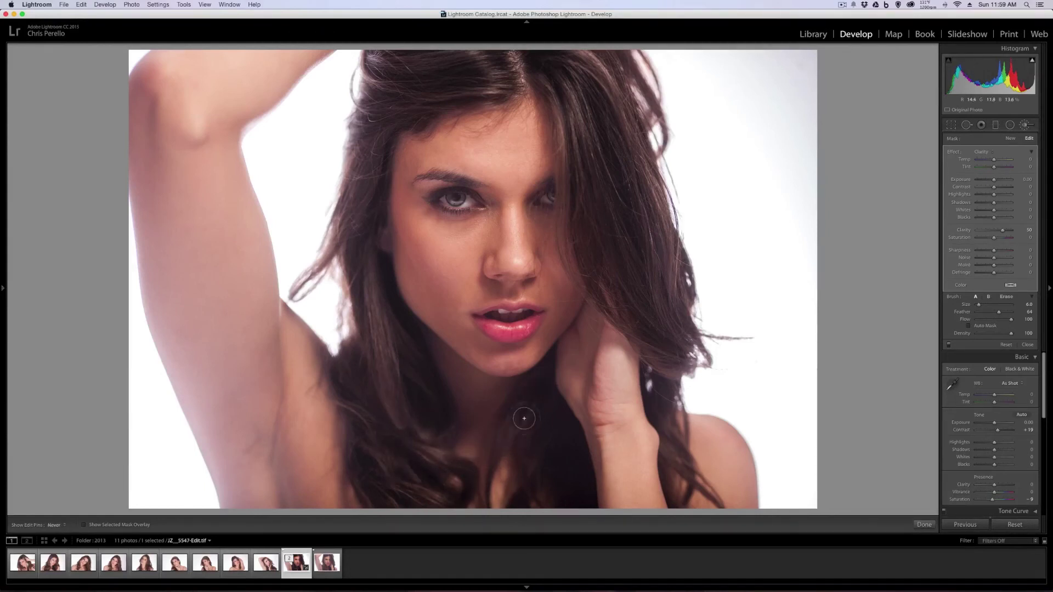
{"action": "key", "text": "h"}
{"action": "key", "text": "bracketleft"}
{"action": "key", "text": "bracketleft"}
{"action": "key", "text": "bracketleft"}
{"action": "key", "text": "h"}
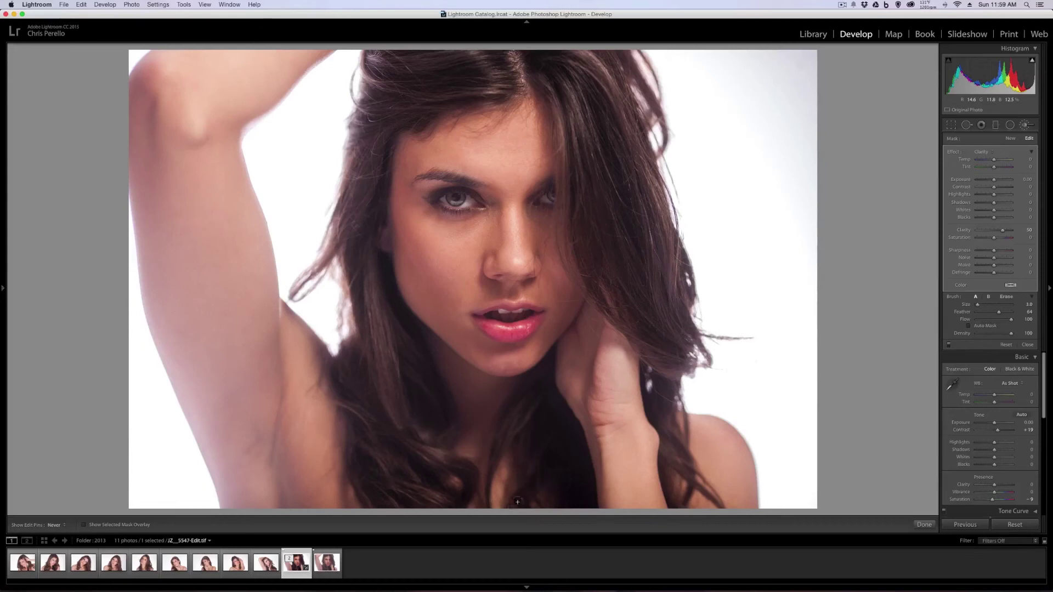
Finish the clarity mask on the thin strands beside the raised forearm and shoulder with brush size 2, and close the brush.
{"action": "key", "text": "h"}
{"action": "key", "text": "h"}
{"action": "key", "text": "h"}
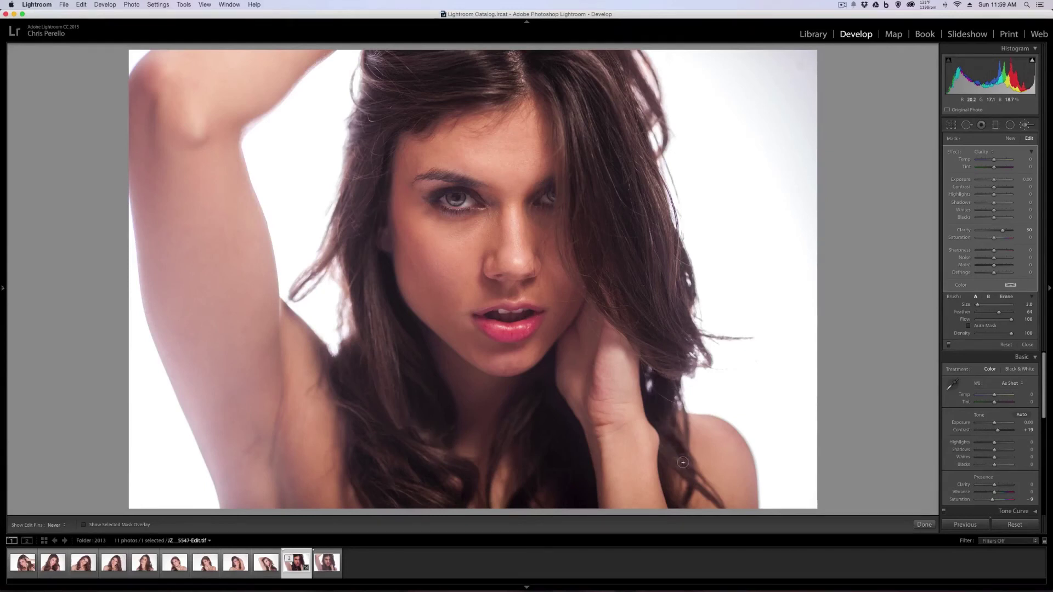
{"action": "key", "text": "bracketleft"}
{"action": "key", "text": "h"}
{"action": "key", "text": "h"}
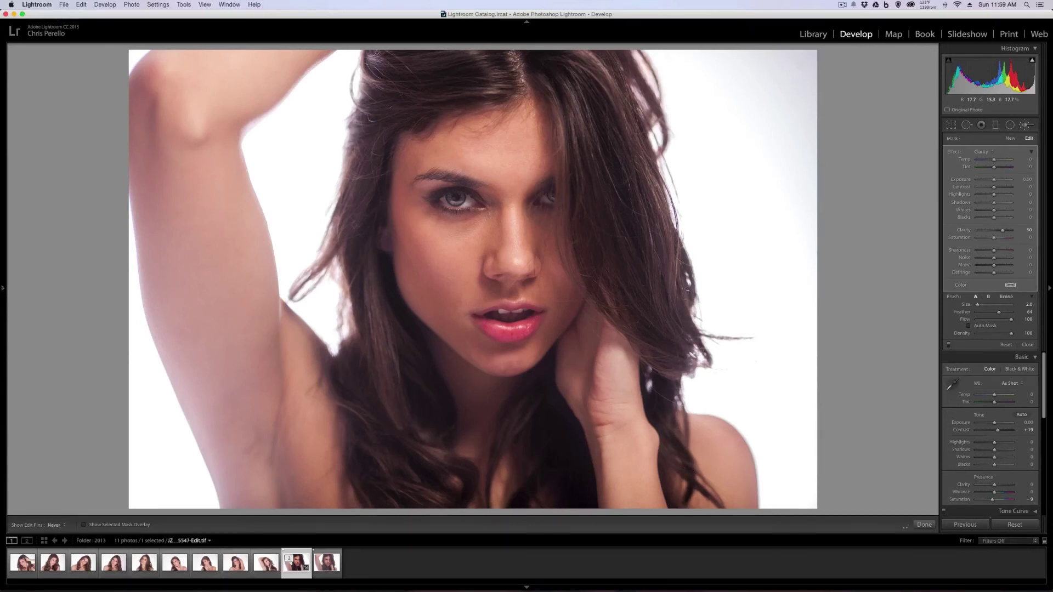
{"action": "key", "text": "h"}
{"action": "key", "text": "k"}
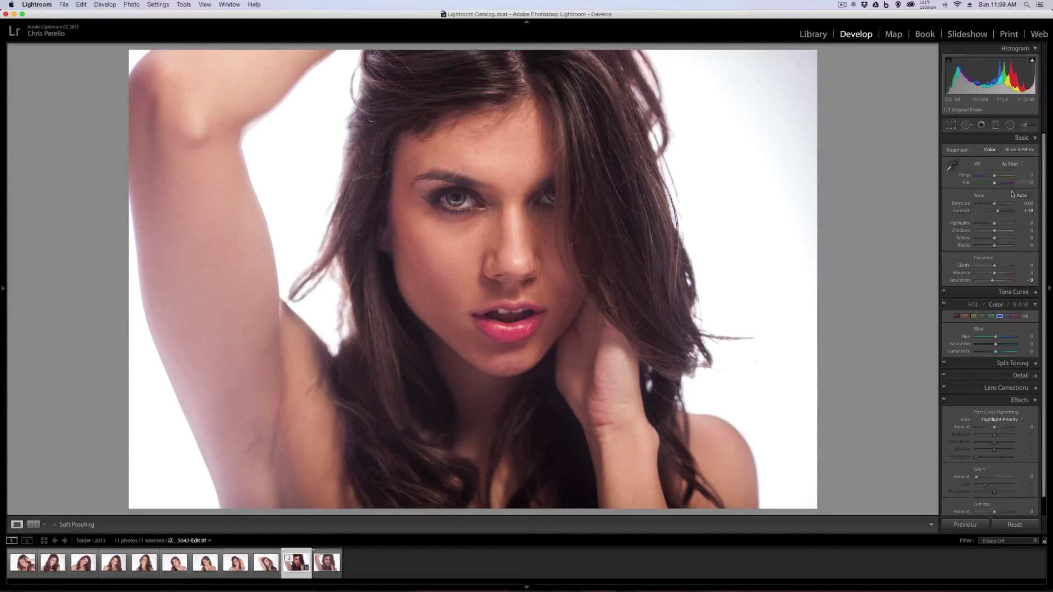
Start a Soften Skin adjustment brush, show its mask overlay, and paint the forehead and the skin around the visible eye.
{"action": "left_click", "coordinate": [1026, 126]}
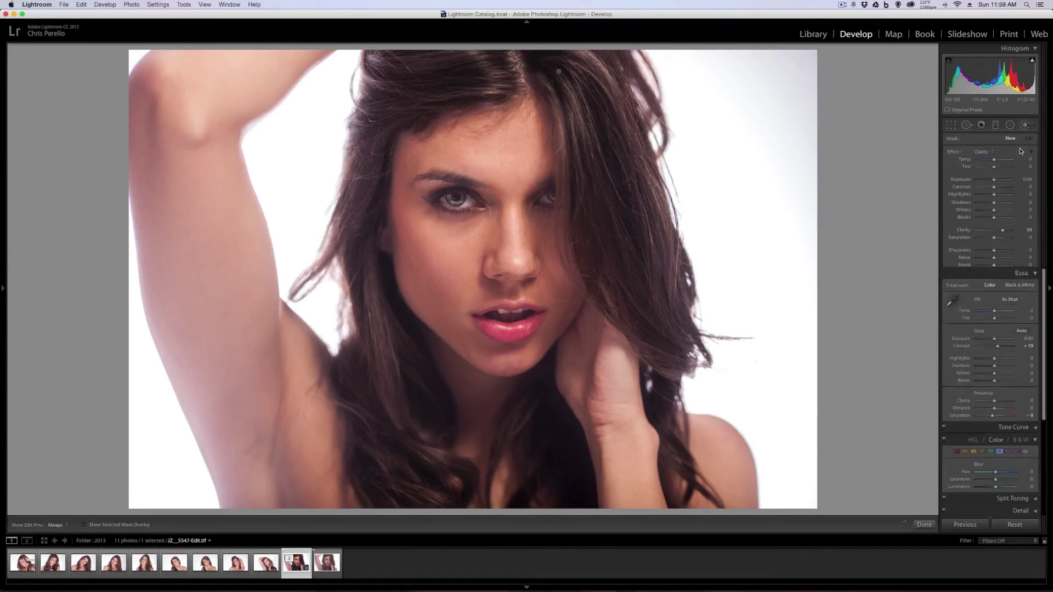
{"action": "left_click", "coordinate": [987, 151]}
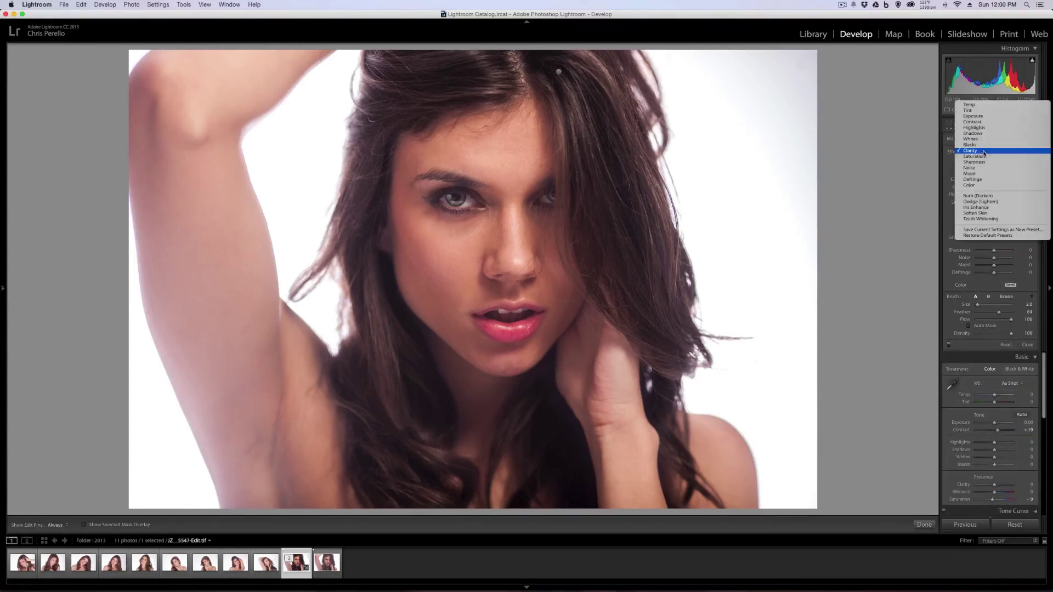
{"action": "left_click", "coordinate": [975, 213]}
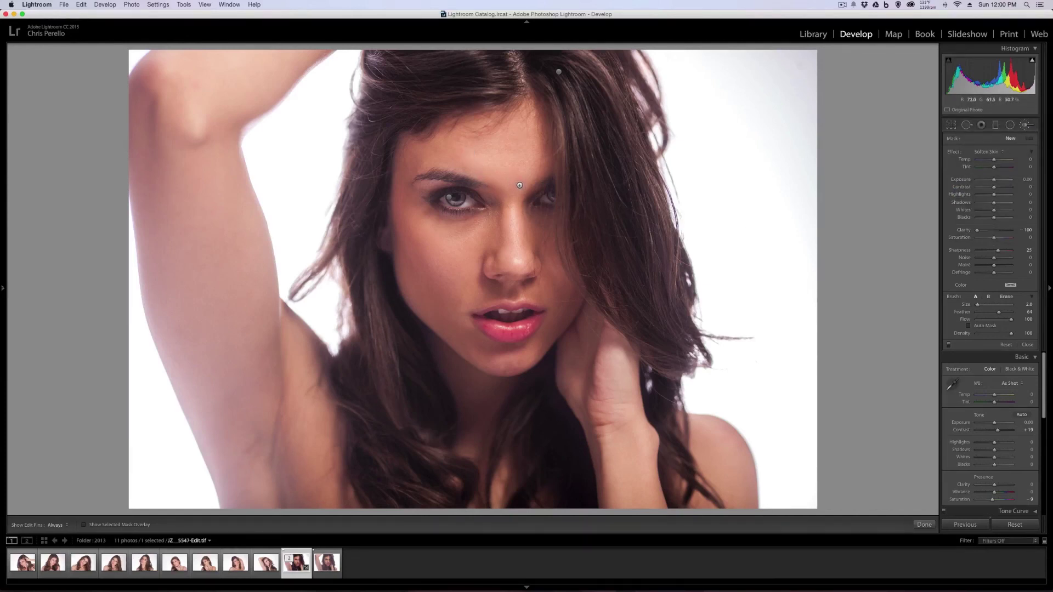
{"action": "key", "text": "o"}
{"action": "left_click", "coordinate": [510, 155]}
{"action": "key", "text": "h"}
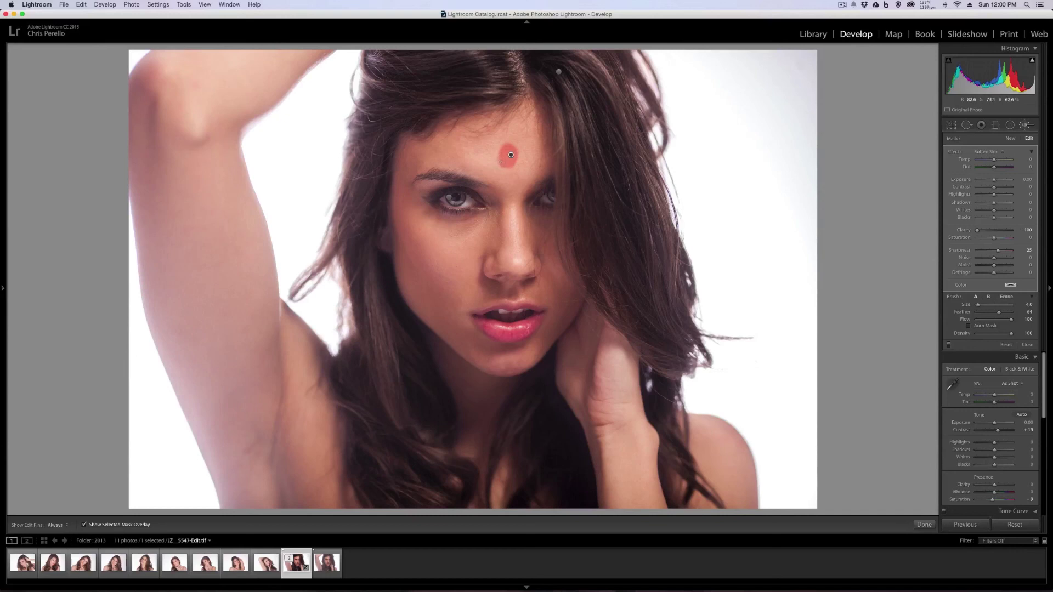
{"action": "key", "text": "h"}
{"action": "mouse_move", "coordinate": [503, 138]}
{"action": "left_mouse_down"}
{"action": "mouse_move", "coordinate": [533, 143]}
{"action": "mouse_move", "coordinate": [520, 177]}
{"action": "mouse_move", "coordinate": [517, 141]}
{"action": "mouse_move", "coordinate": [514, 167]}
{"action": "mouse_move", "coordinate": [498, 127]}
{"action": "mouse_move", "coordinate": [446, 138]}
{"action": "mouse_move", "coordinate": [408, 162]}
{"action": "mouse_move", "coordinate": [440, 151]}
{"action": "mouse_move", "coordinate": [498, 174]}
{"action": "mouse_move", "coordinate": [478, 147]}
{"action": "mouse_move", "coordinate": [489, 146]}
{"action": "mouse_move", "coordinate": [508, 186]}
{"action": "mouse_move", "coordinate": [500, 220]}
{"action": "mouse_move", "coordinate": [436, 228]}
{"action": "mouse_move", "coordinate": [404, 202]}
{"action": "left_mouse_up"}
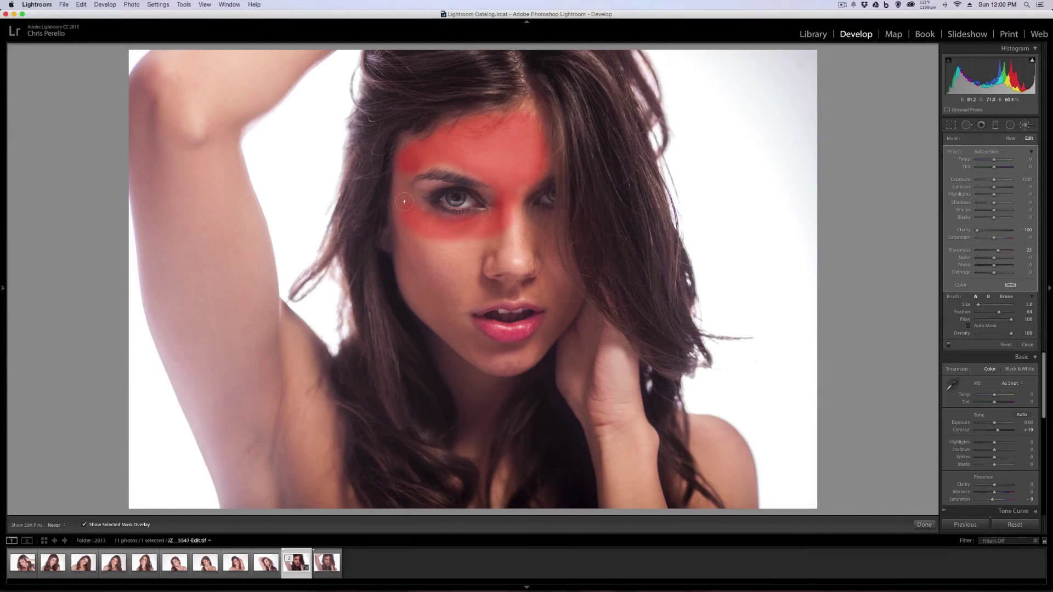
Extend the skin-softening mask over the cheek and side of the nose, and undo the last stroke on the nose bridge.
{"action": "key", "text": "h"}
{"action": "mouse_move", "coordinate": [404, 241]}
{"action": "left_mouse_down"}
{"action": "mouse_move", "coordinate": [408, 276]}
{"action": "mouse_move", "coordinate": [417, 259]}
{"action": "mouse_move", "coordinate": [441, 266]}
{"action": "mouse_move", "coordinate": [426, 265]}
{"action": "mouse_move", "coordinate": [418, 230]}
{"action": "mouse_move", "coordinate": [420, 239]}
{"action": "mouse_move", "coordinate": [431, 231]}
{"action": "mouse_move", "coordinate": [443, 273]}
{"action": "mouse_move", "coordinate": [450, 250]}
{"action": "mouse_move", "coordinate": [472, 257]}
{"action": "mouse_move", "coordinate": [503, 220]}
{"action": "left_mouse_up"}
{"action": "key", "text": "h"}
{"action": "key", "text": "h"}
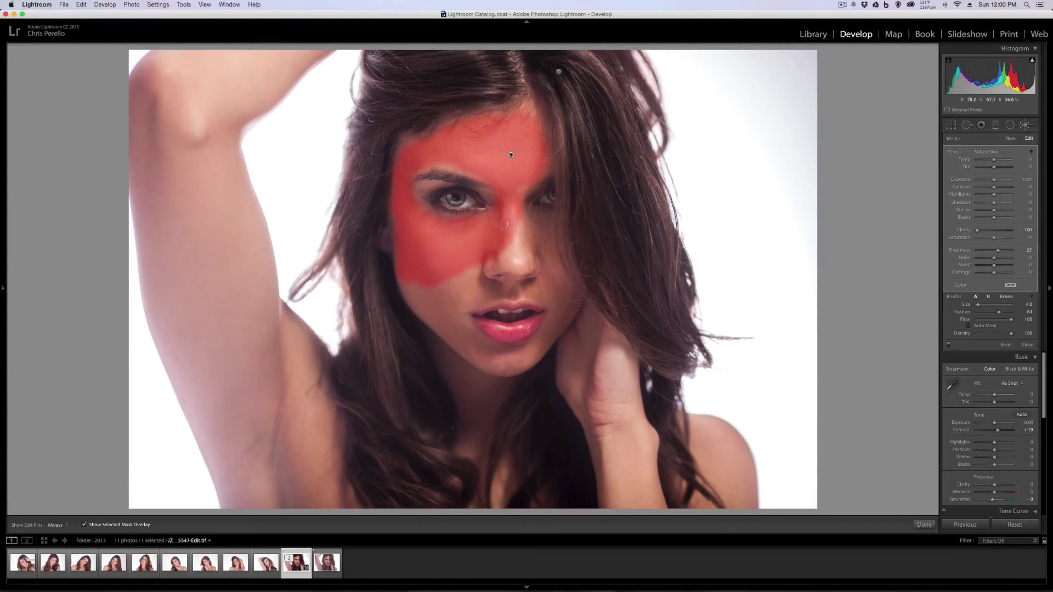
{"action": "mouse_move", "coordinate": [517, 218]}
{"action": "left_mouse_down"}
{"action": "mouse_move", "coordinate": [530, 212]}
{"action": "mouse_move", "coordinate": [515, 220]}
{"action": "left_mouse_up"}
{"action": "key", "text": "super+z"}
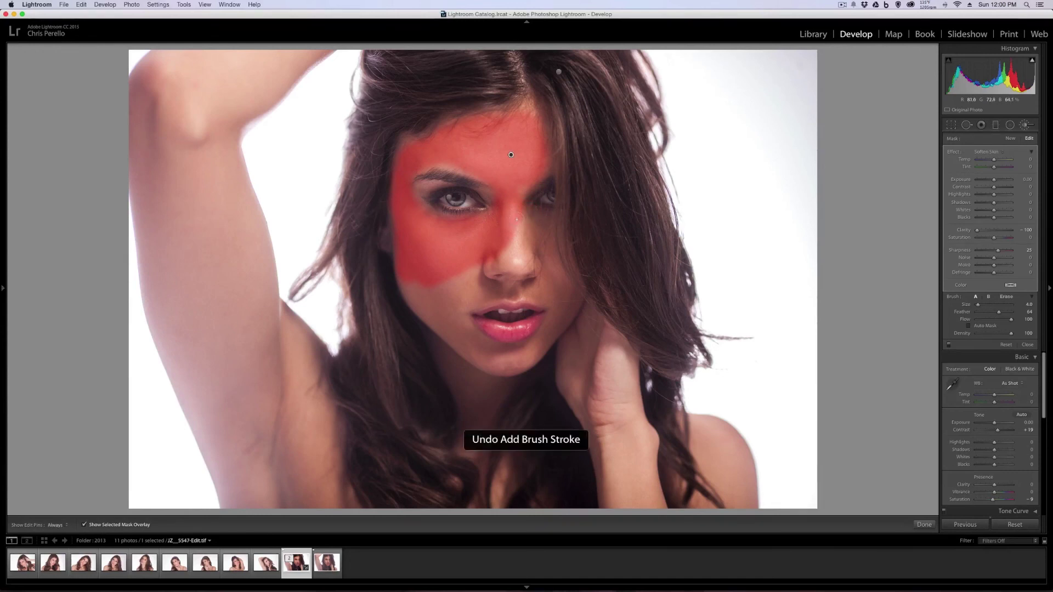
{"action": "key", "text": "h"}
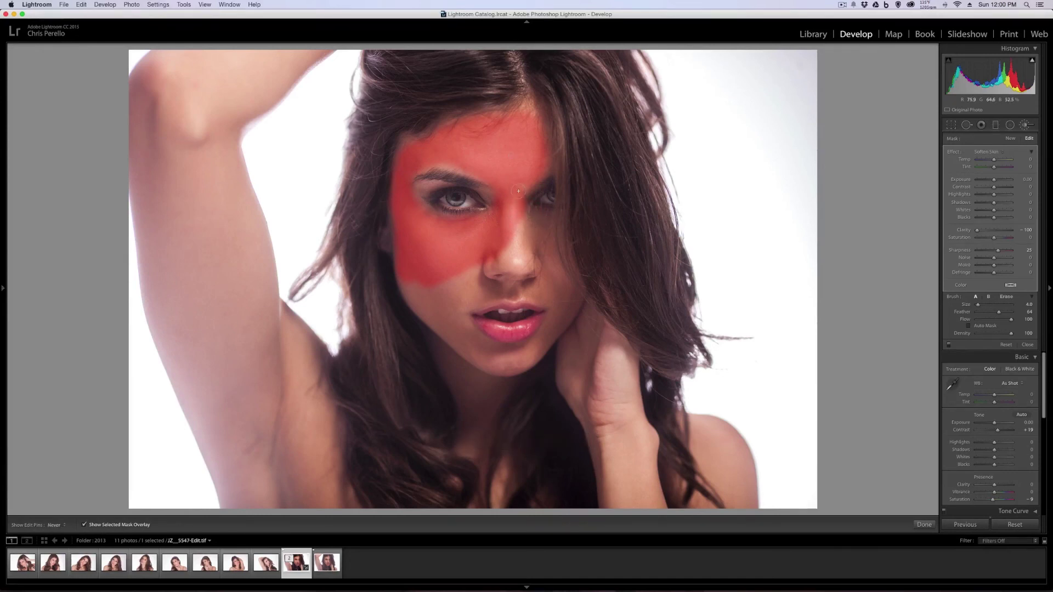
Paint the softening mask over the nose, remaining cheeks, chin and skin around the lips, reducing the brush size to 3.
{"action": "mouse_move", "coordinate": [521, 211]}
{"action": "left_mouse_down"}
{"action": "mouse_move", "coordinate": [538, 241]}
{"action": "mouse_move", "coordinate": [515, 254]}
{"action": "mouse_move", "coordinate": [518, 225]}
{"action": "mouse_move", "coordinate": [509, 259]}
{"action": "mouse_move", "coordinate": [448, 286]}
{"action": "mouse_move", "coordinate": [408, 272]}
{"action": "mouse_move", "coordinate": [406, 280]}
{"action": "mouse_move", "coordinate": [455, 338]}
{"action": "mouse_move", "coordinate": [500, 364]}
{"action": "mouse_move", "coordinate": [527, 358]}
{"action": "mouse_move", "coordinate": [470, 338]}
{"action": "mouse_move", "coordinate": [437, 285]}
{"action": "mouse_move", "coordinate": [448, 310]}
{"action": "mouse_move", "coordinate": [542, 243]}
{"action": "mouse_move", "coordinate": [562, 318]}
{"action": "left_mouse_up"}
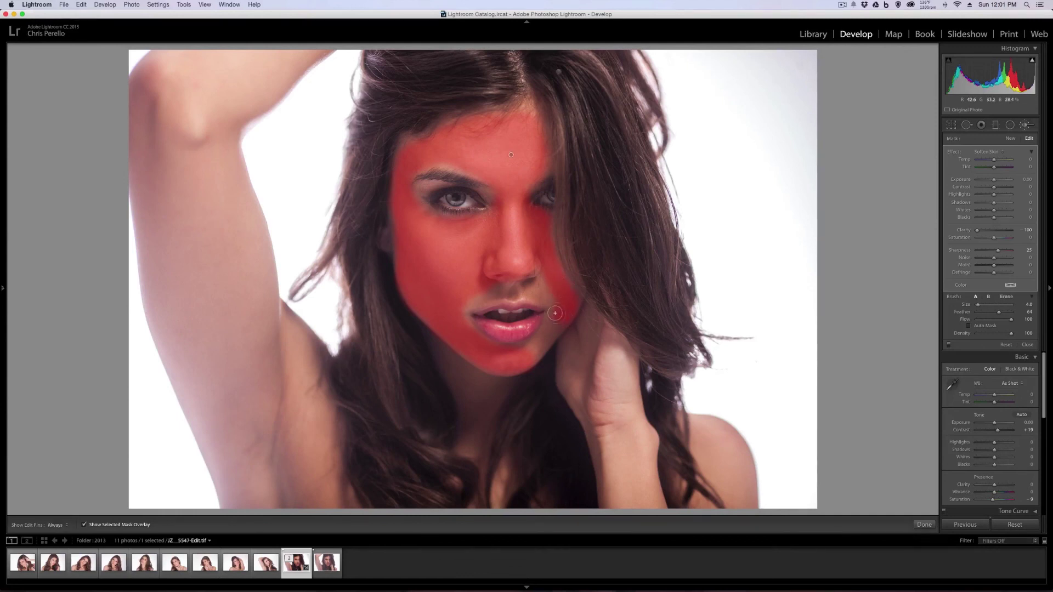
{"action": "scroll", "coordinate": [551, 321], "scroll_direction": "down", "scroll_amount": 2}
{"action": "mouse_move", "coordinate": [551, 324]}
{"action": "left_mouse_down"}
{"action": "mouse_move", "coordinate": [542, 341]}
{"action": "mouse_move", "coordinate": [508, 352]}
{"action": "mouse_move", "coordinate": [466, 325]}
{"action": "mouse_move", "coordinate": [463, 307]}
{"action": "mouse_move", "coordinate": [502, 294]}
{"action": "mouse_move", "coordinate": [553, 302]}
{"action": "mouse_move", "coordinate": [514, 281]}
{"action": "mouse_move", "coordinate": [527, 279]}
{"action": "left_mouse_up"}
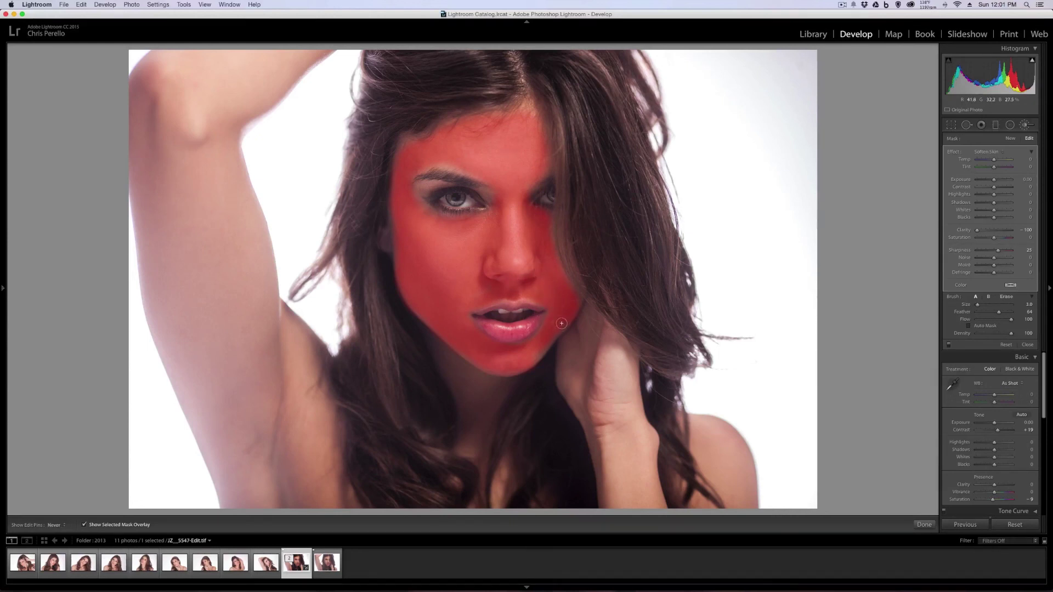
{"action": "mouse_move", "coordinate": [548, 336]}
{"action": "left_mouse_down"}
{"action": "mouse_move", "coordinate": [502, 372]}
{"action": "mouse_move", "coordinate": [449, 332]}
{"action": "mouse_move", "coordinate": [461, 324]}
{"action": "left_mouse_up"}
Refine the softening mask close around the visible eye with brush size 2, and hide the mask overlay.
{"action": "key", "text": "h"}
{"action": "key", "text": "h"}
{"action": "key", "text": "bracketleft"}
{"action": "mouse_move", "coordinate": [421, 185]}
{"action": "left_mouse_down"}
{"action": "mouse_move", "coordinate": [412, 199]}
{"action": "mouse_move", "coordinate": [428, 193]}
{"action": "mouse_move", "coordinate": [415, 194]}
{"action": "mouse_move", "coordinate": [426, 210]}
{"action": "left_mouse_up"}
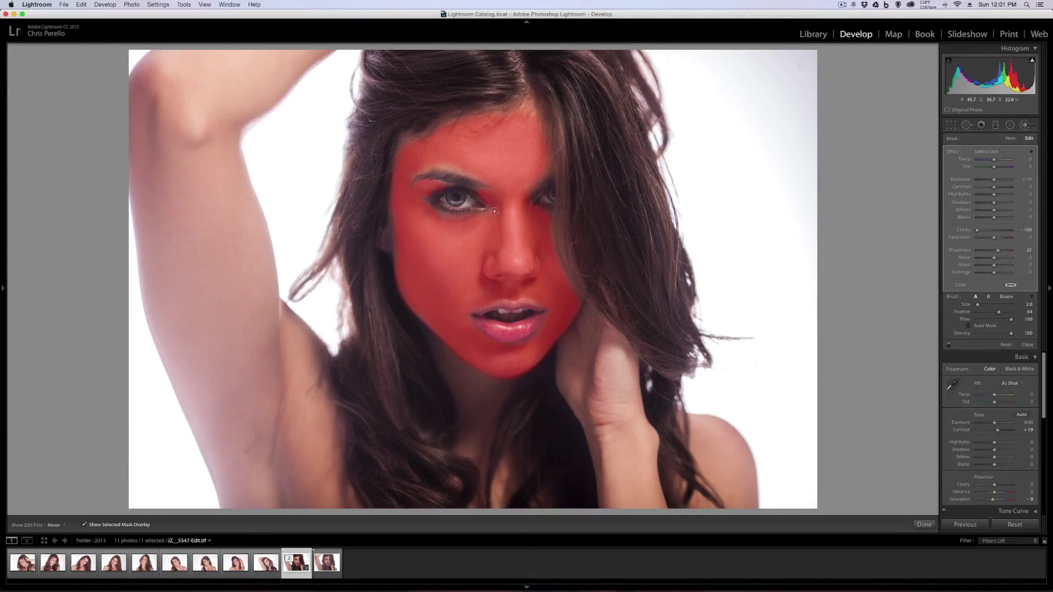
{"action": "key", "text": "h"}
{"action": "key", "text": "h"}
{"action": "key", "text": "o"}
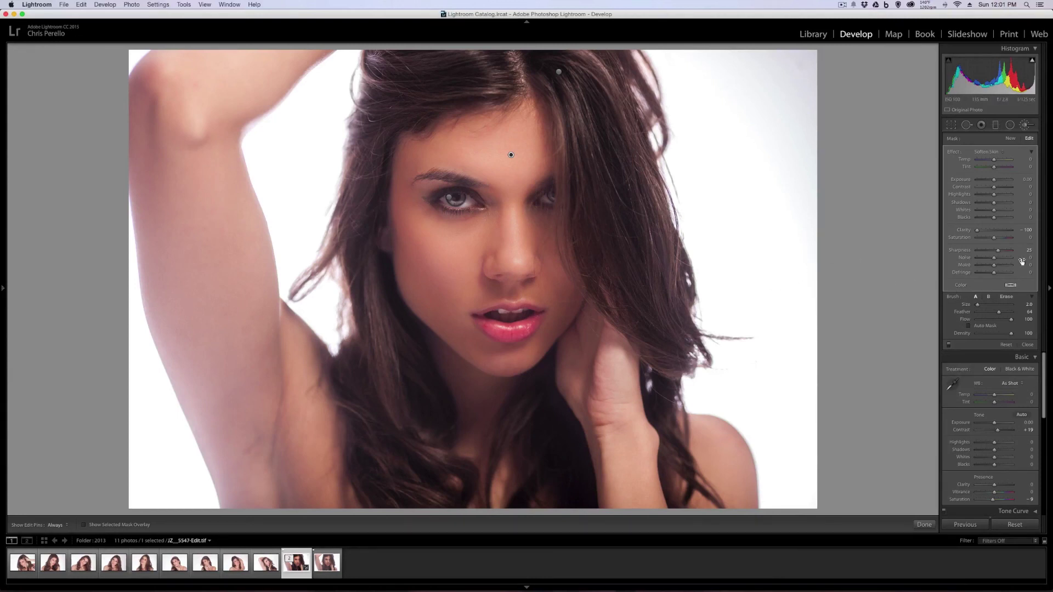
Weaken the Soften Skin adjustment by making its Clarity less negative, and close the brush.
{"action": "left_click", "coordinate": [988, 230]}
{"action": "left_click_drag", "start_coordinate": [988, 230], "coordinate": [986, 231]}
{"action": "key", "text": "k"}
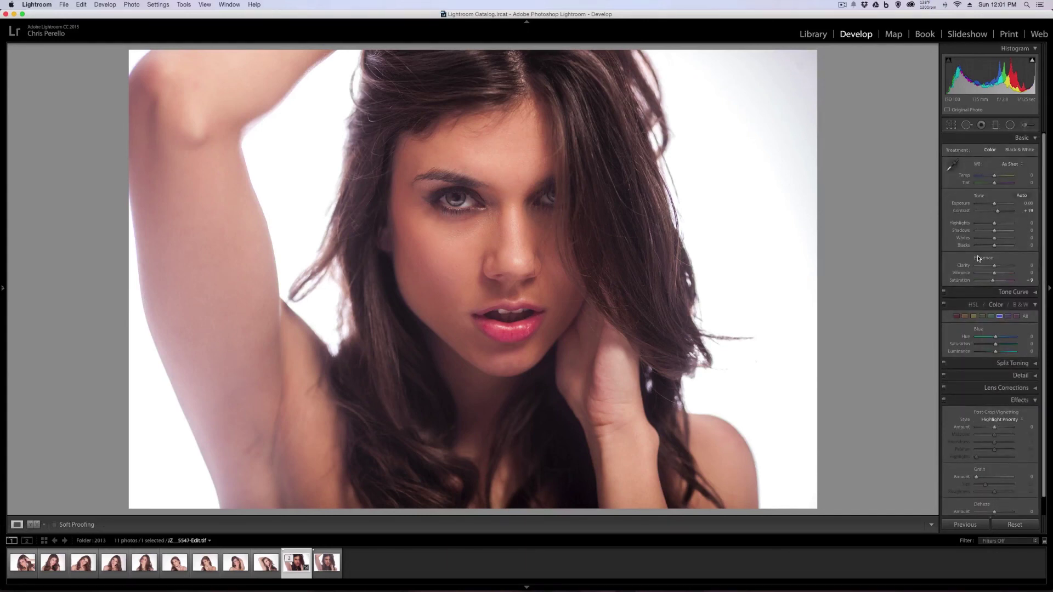
Compare the portrait before and after the Lightroom adjustments.
{"action": "key", "text": "backslash"}
{"action": "key", "text": "backslash"}
{"action": "key", "text": "backslash"}
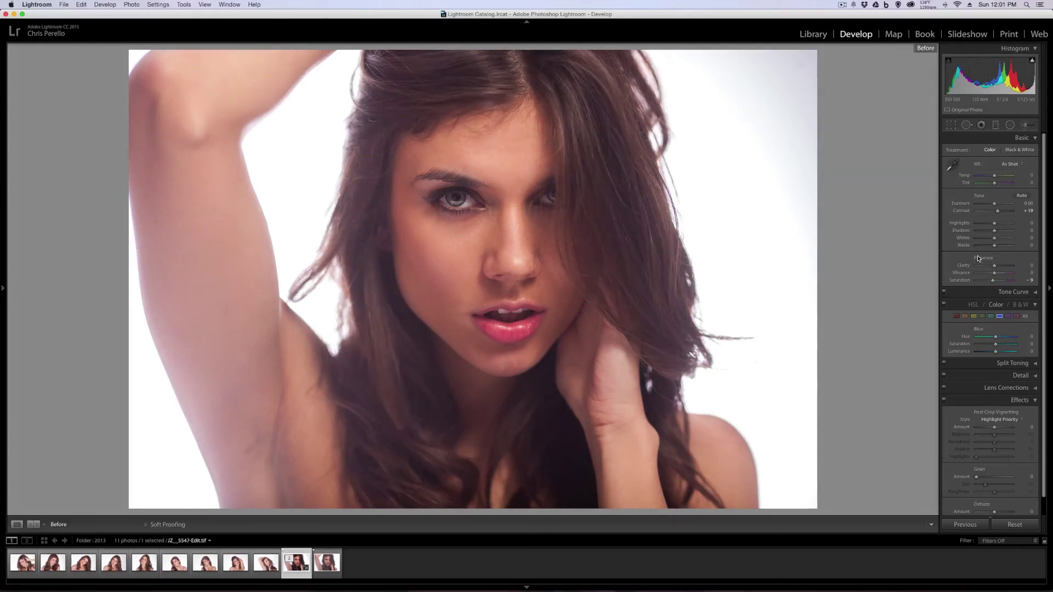
{"action": "key", "text": "backslash"}
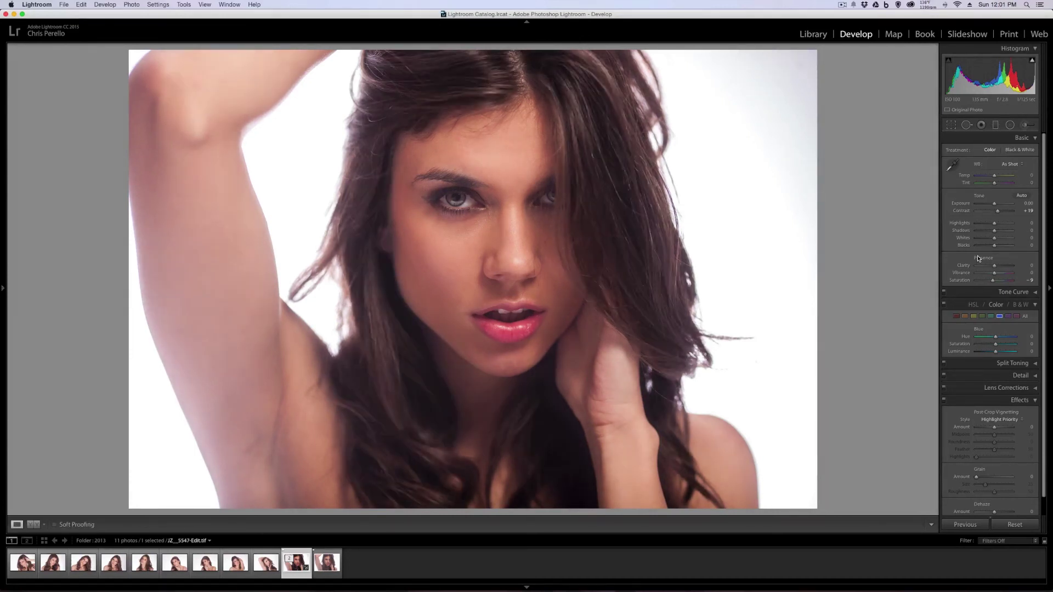